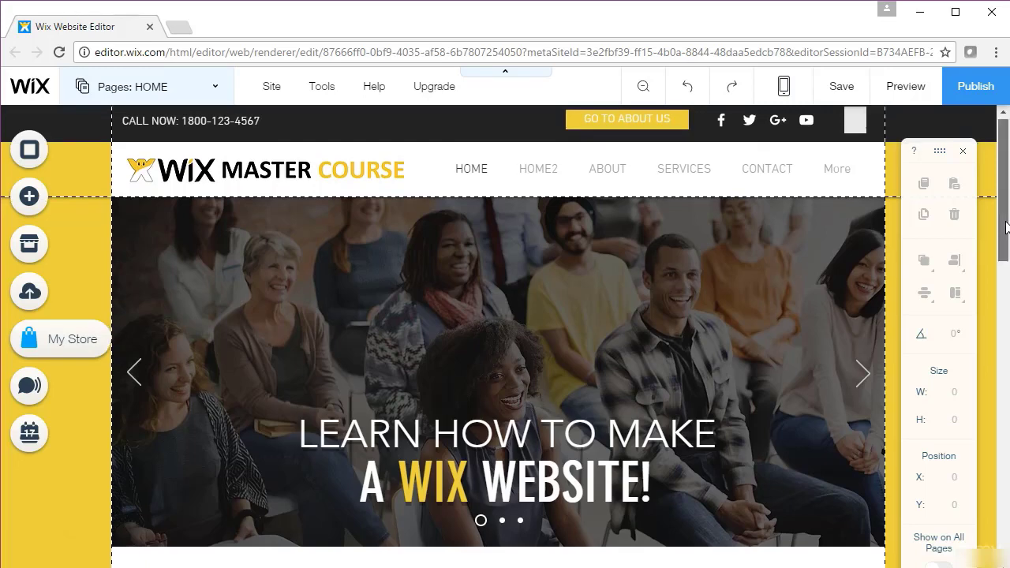
- Examine the text settings of the heading and the paragraph in the "ENTER IMPORTANT INFO HERE" block on the HOME page
drag(1006, 224, 1008, 276)
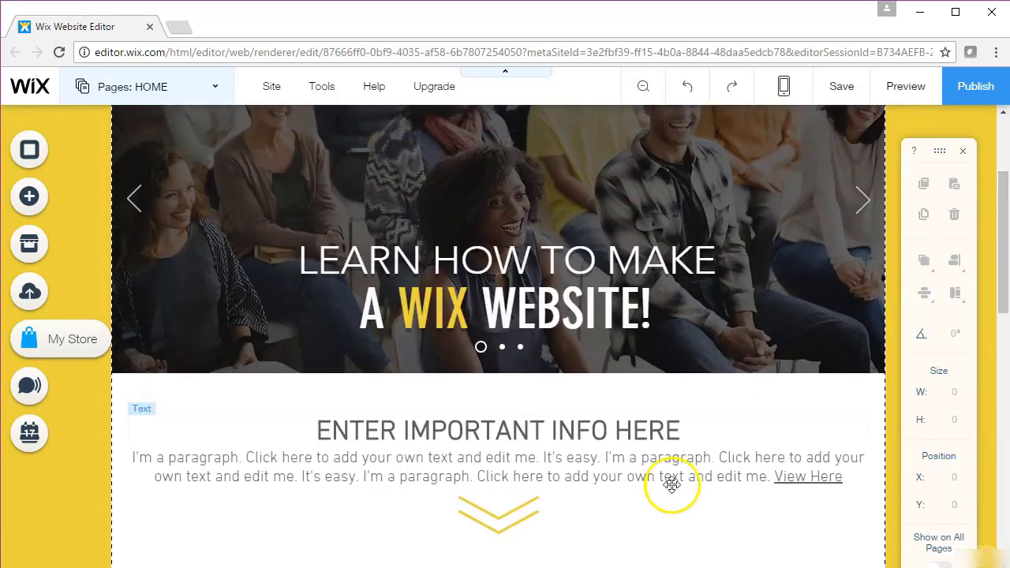
click(627, 466)
click(172, 388)
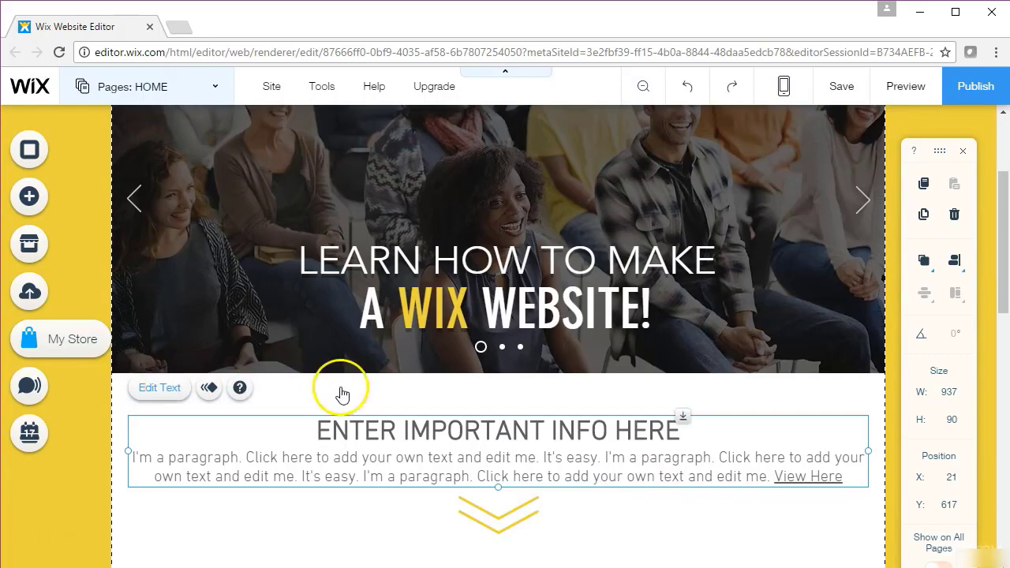
click(428, 430)
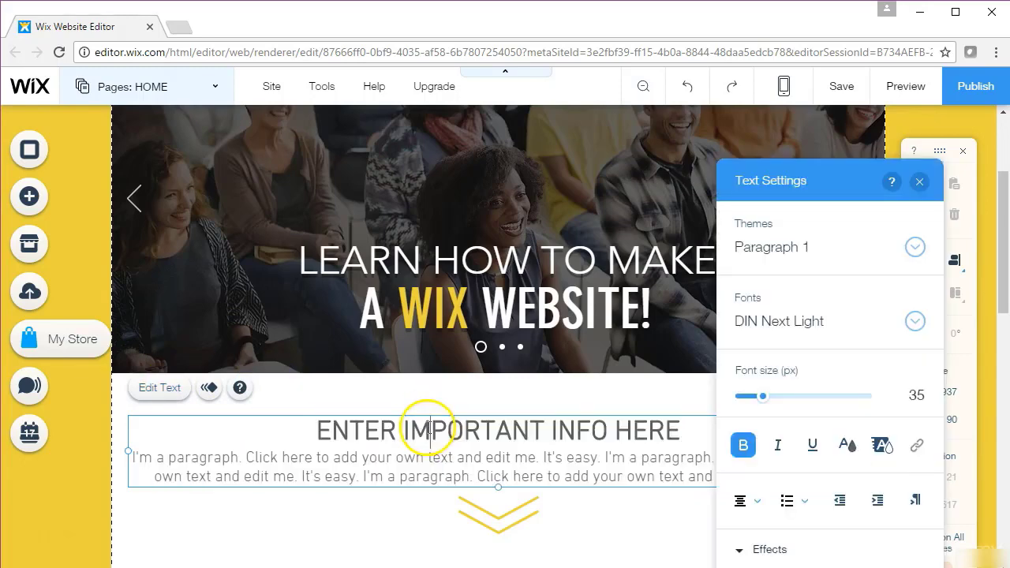
click(443, 475)
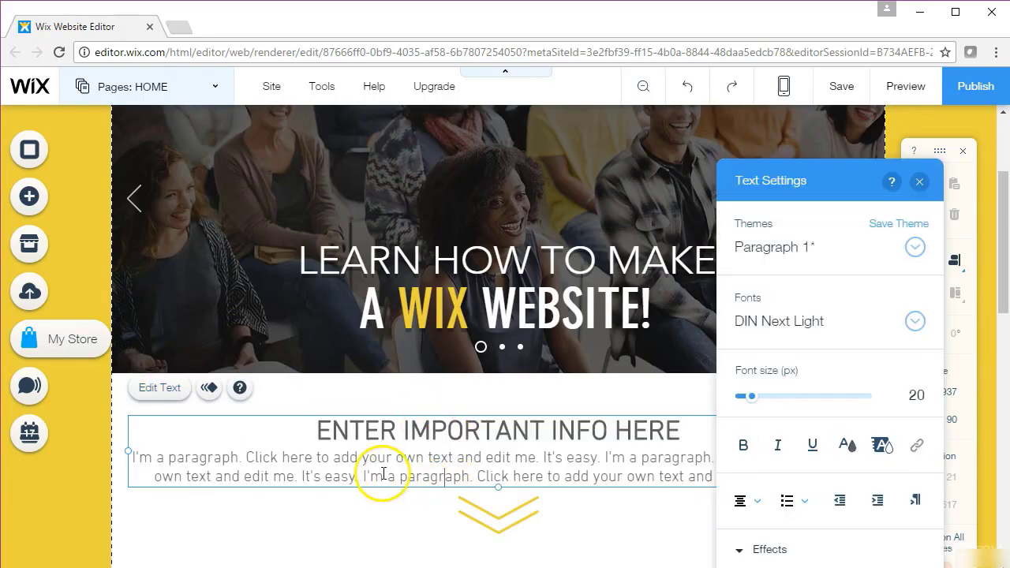
click(379, 532)
- Examine the text settings of the Service 2 block on the HOME page
scroll(996, 293, down, 3)
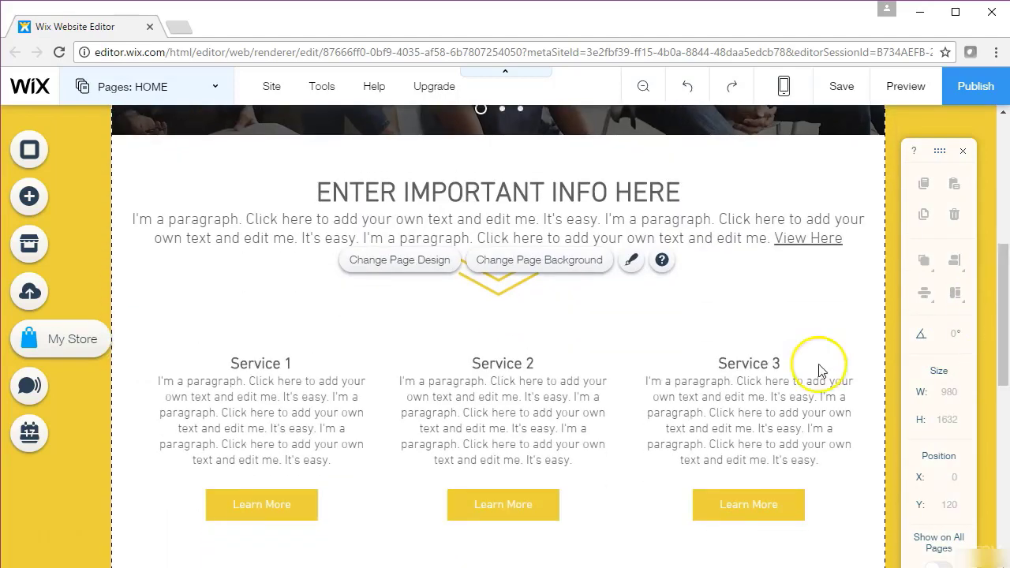
click(551, 388)
click(421, 327)
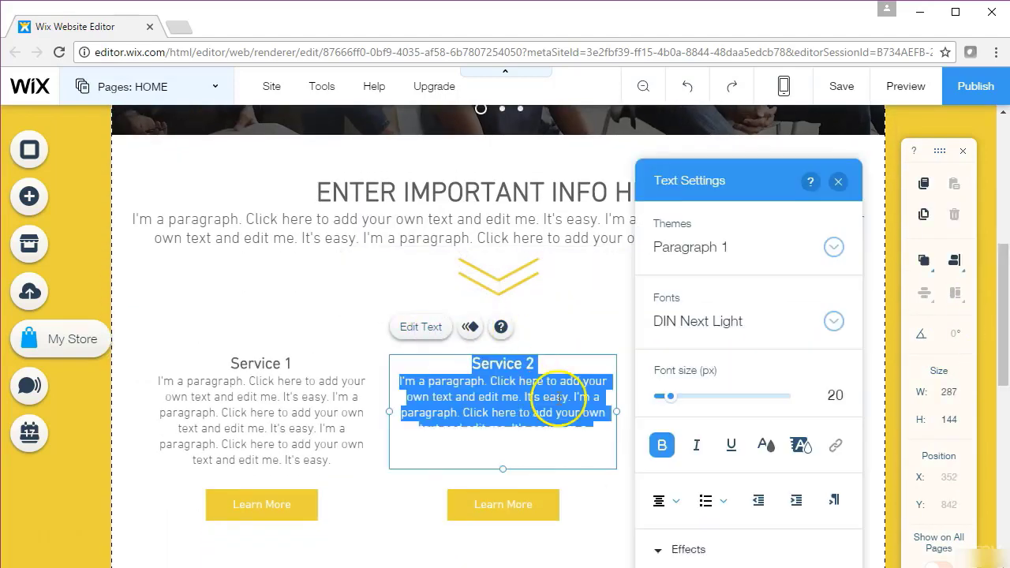
click(555, 397)
click(600, 345)
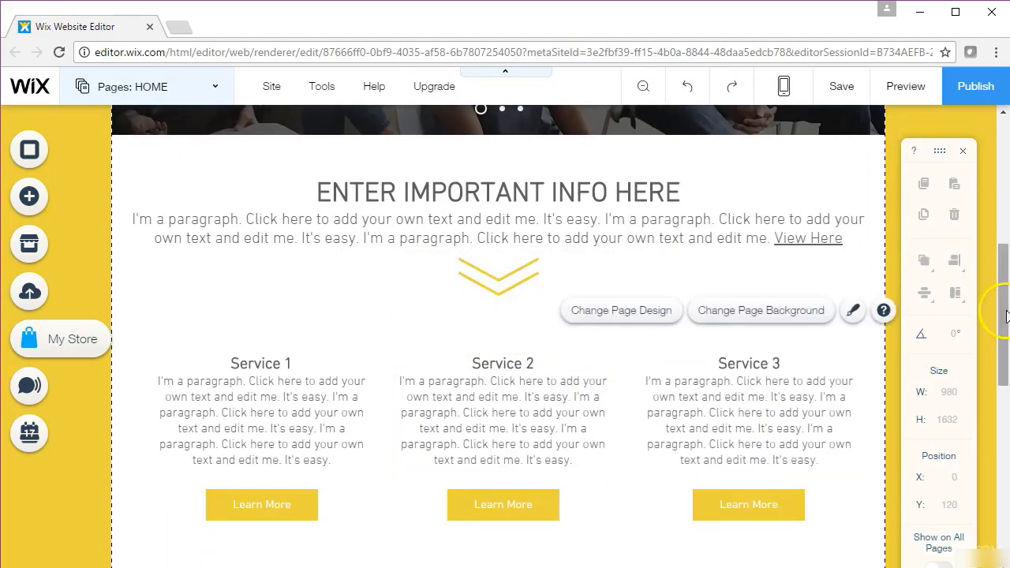
- Switch from the HOME page to the HOME2 page for editing
drag(1000, 320, 997, 191)
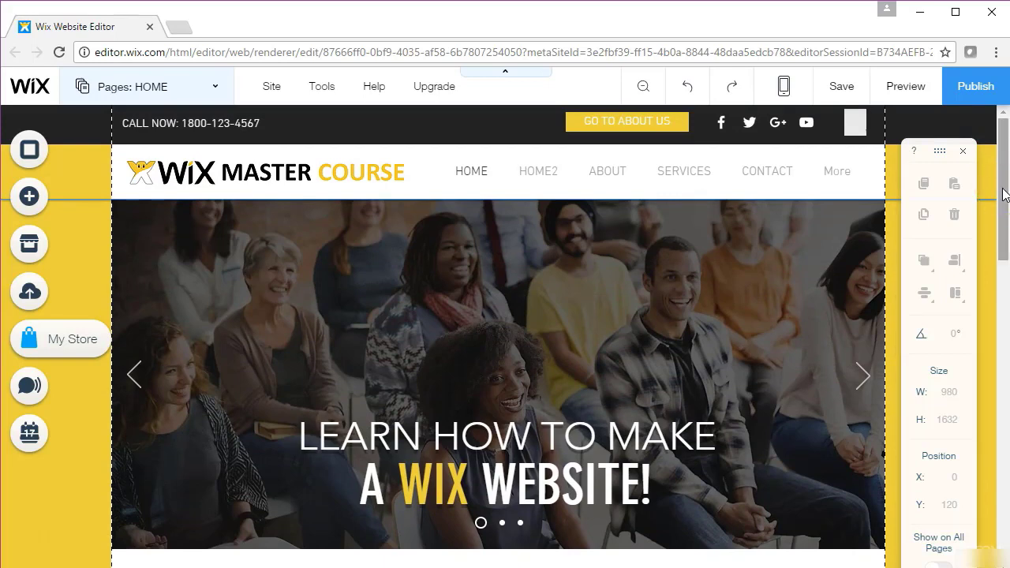
click(204, 82)
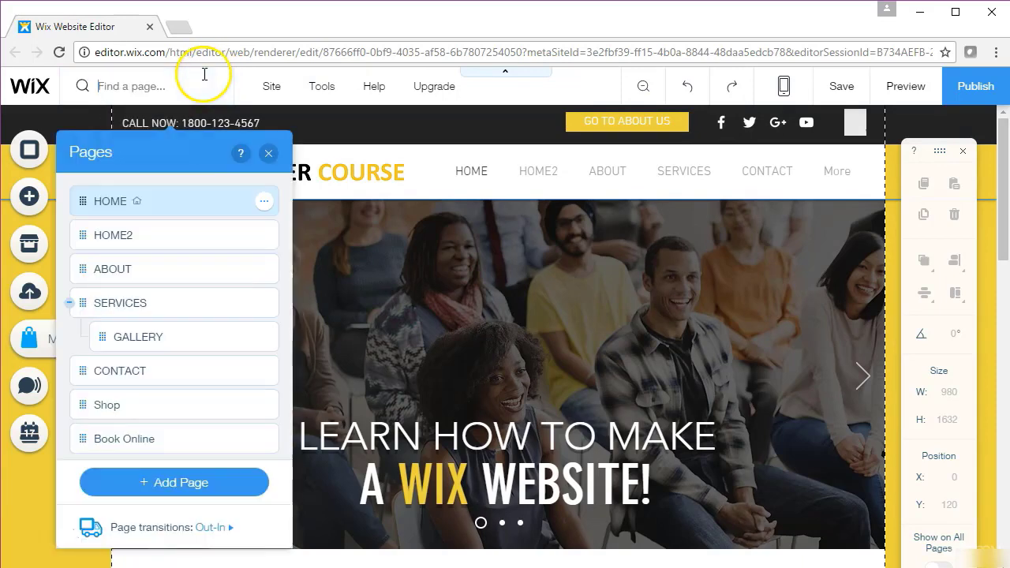
click(161, 231)
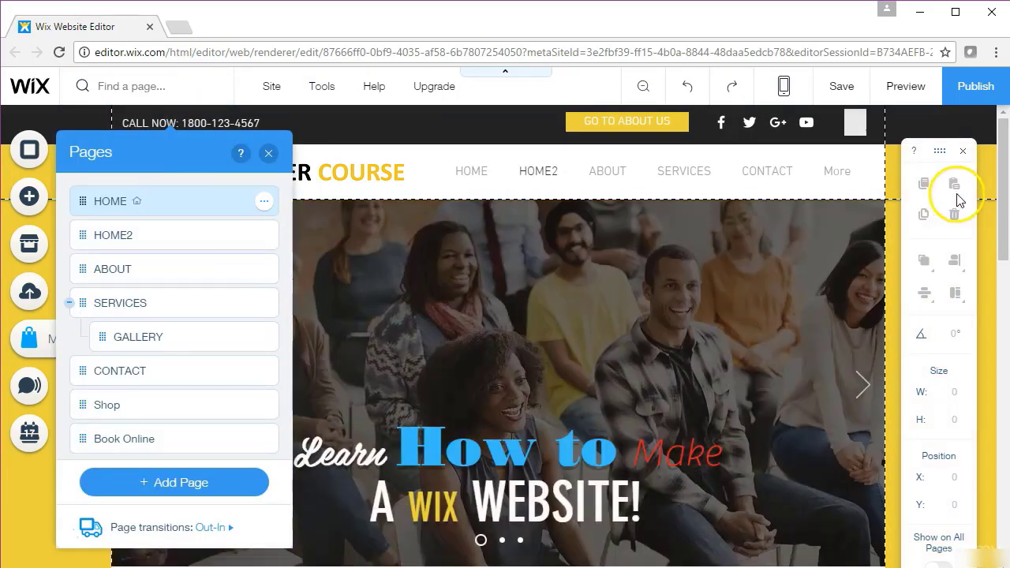
click(988, 238)
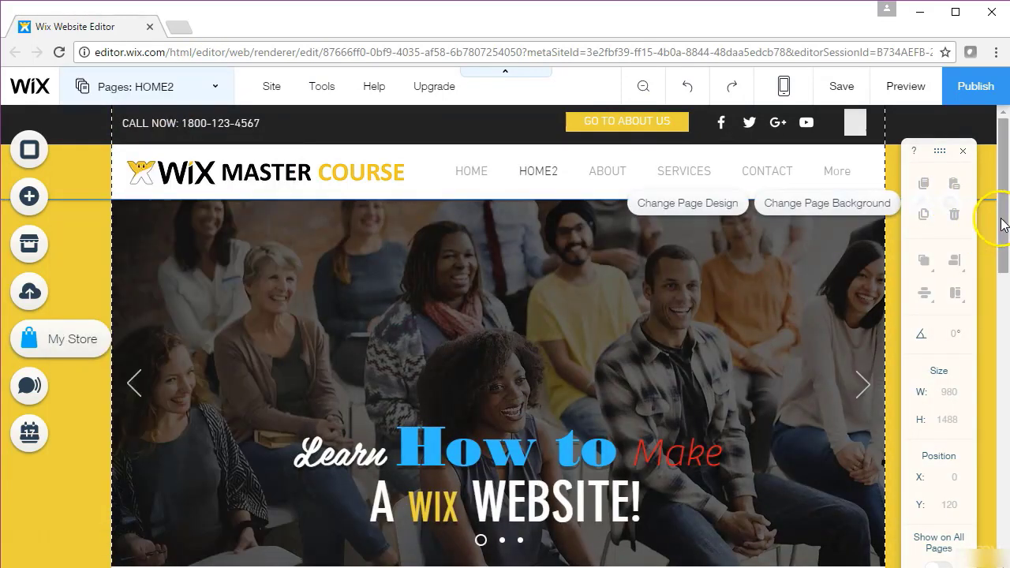
- Examine the text settings of the words "How to" in the slideshow title on the HOME2 page
drag(1004, 224, 1006, 243)
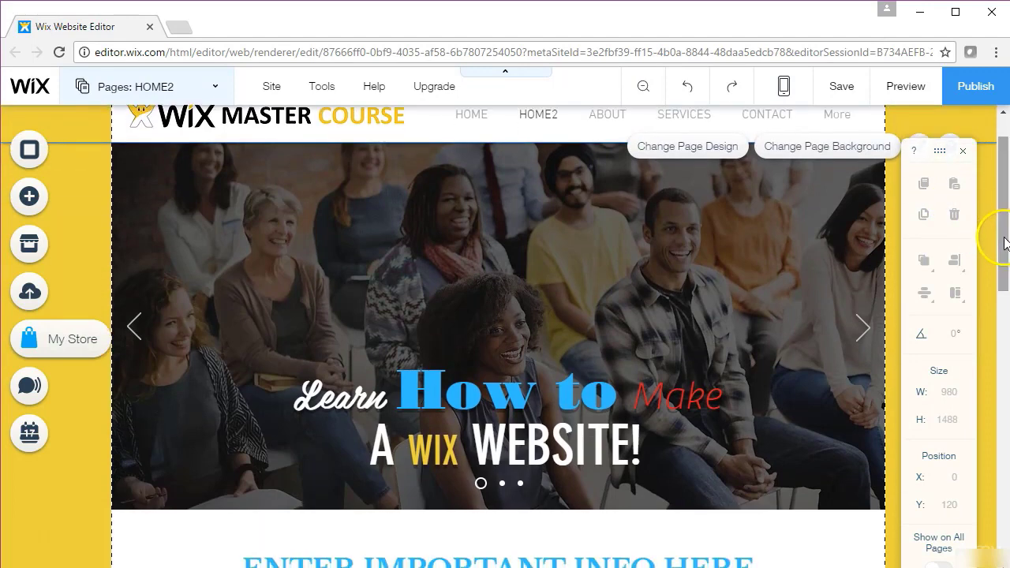
click(544, 387)
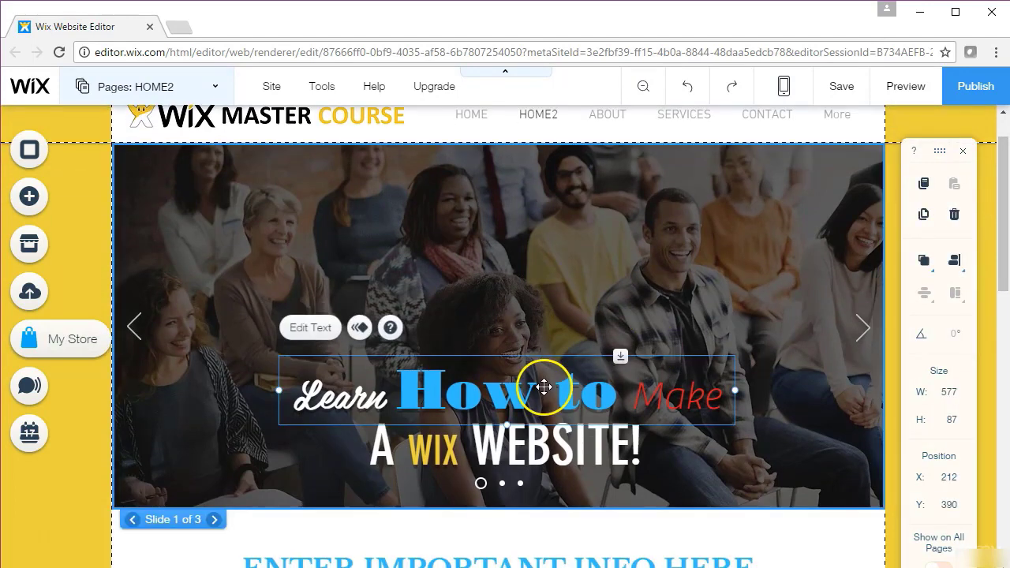
click(329, 326)
drag(394, 391, 618, 387)
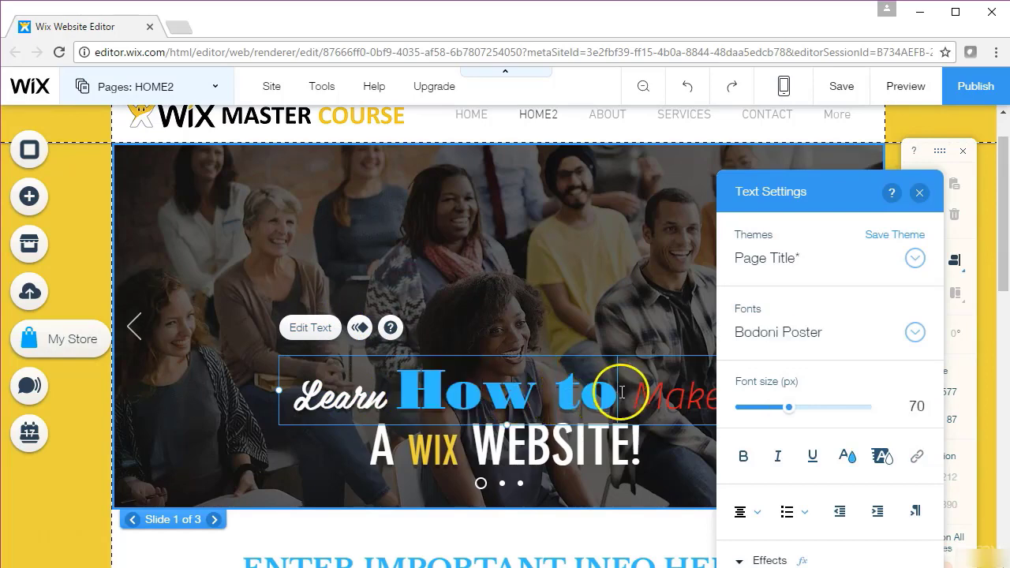
click(631, 289)
scroll(1005, 256, up, 1)
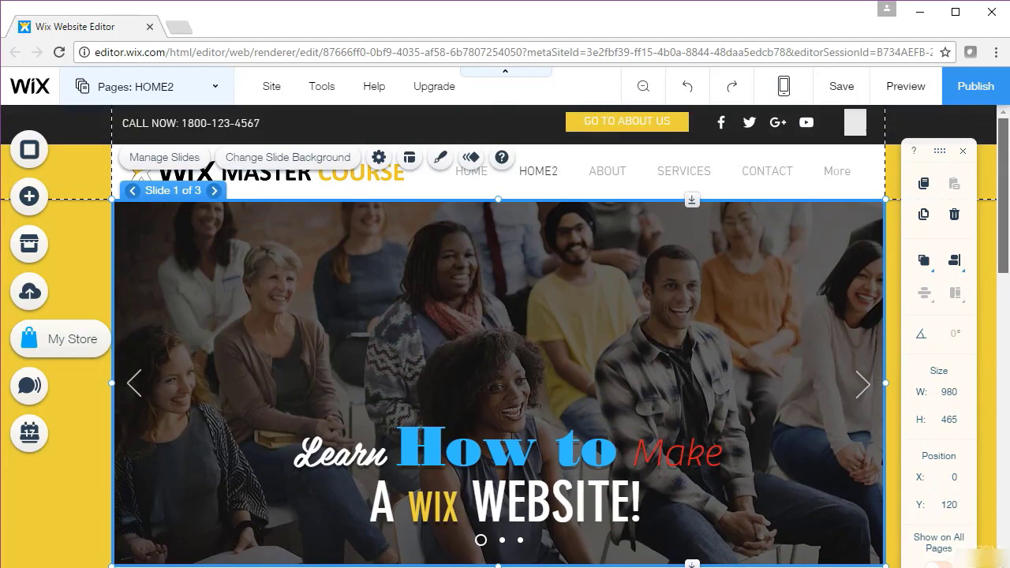
- Examine the text settings of the "ENTER IMPORTANT INFO HERE" heading and its paragraph on the HOME2 page
scroll(992, 246, down, 2)
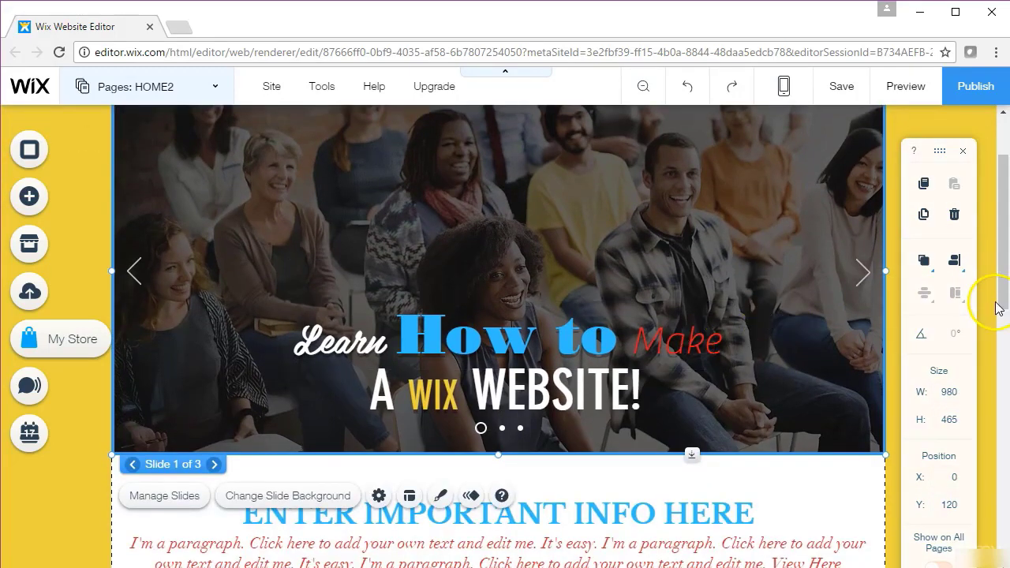
drag(1004, 292, 976, 401)
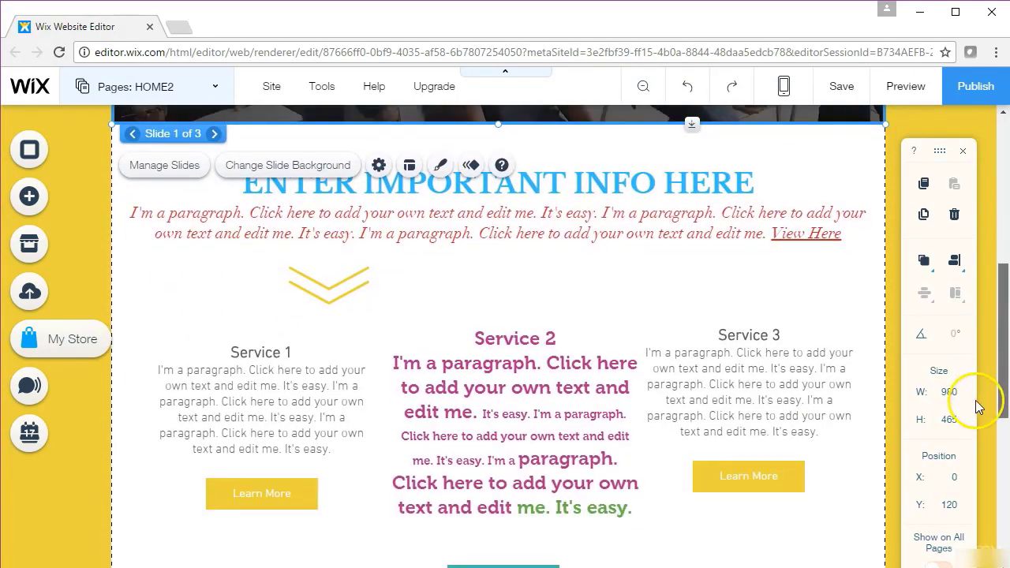
click(577, 233)
click(158, 136)
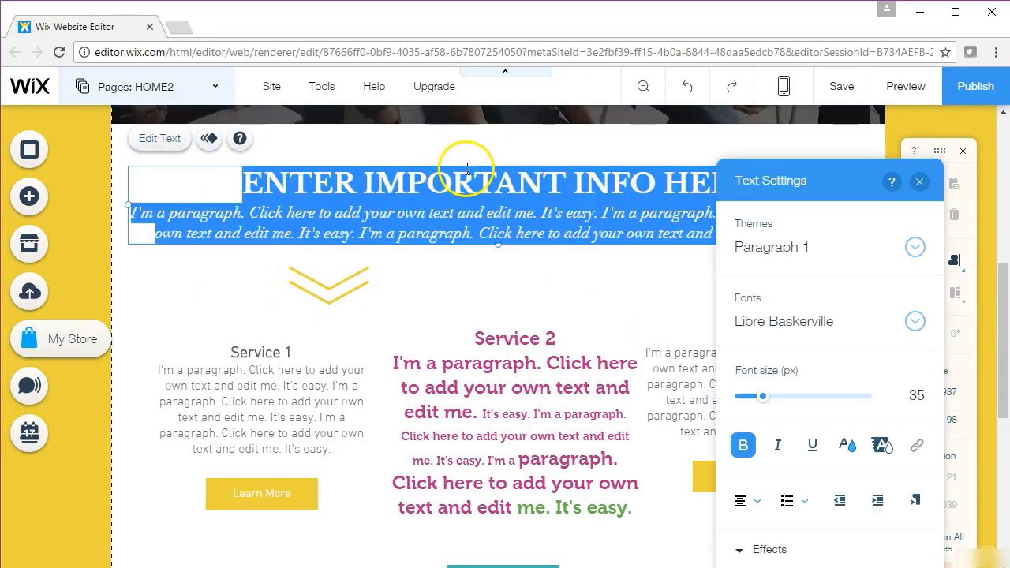
click(467, 179)
click(451, 235)
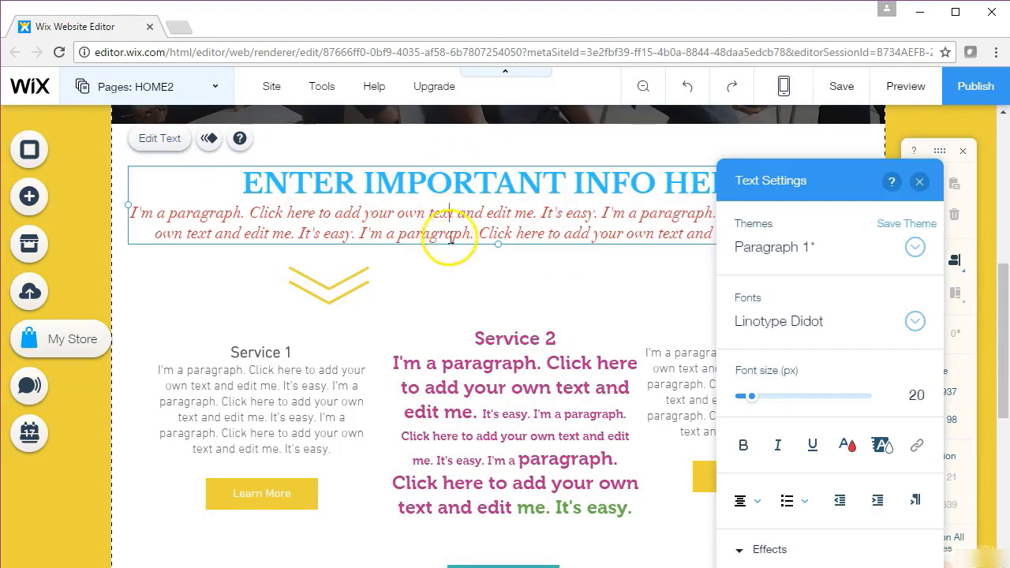
- Compare the text styling of the Service 1, Service 2 and Service 3 blocks on the HOME2 page
click(512, 389)
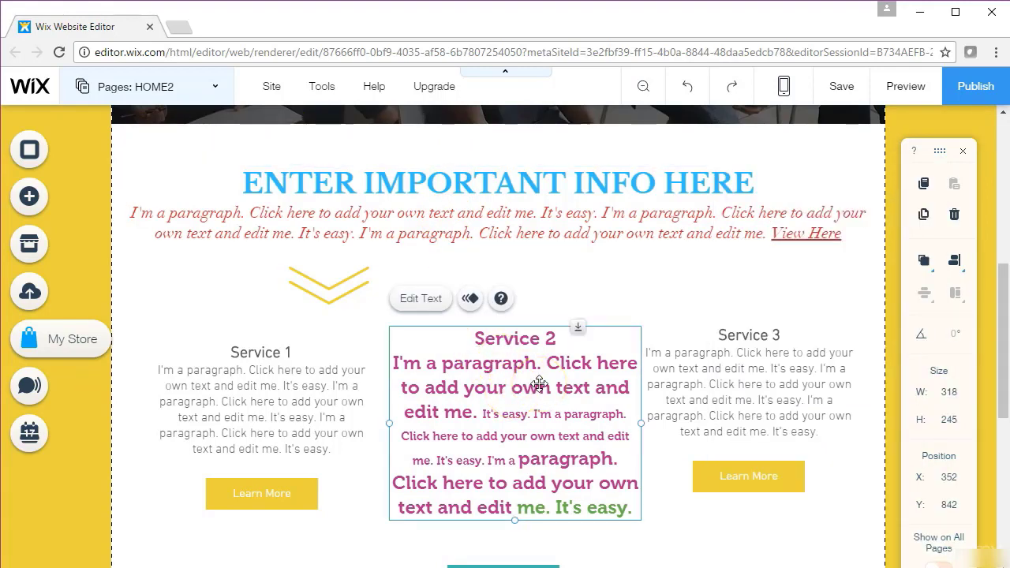
click(721, 308)
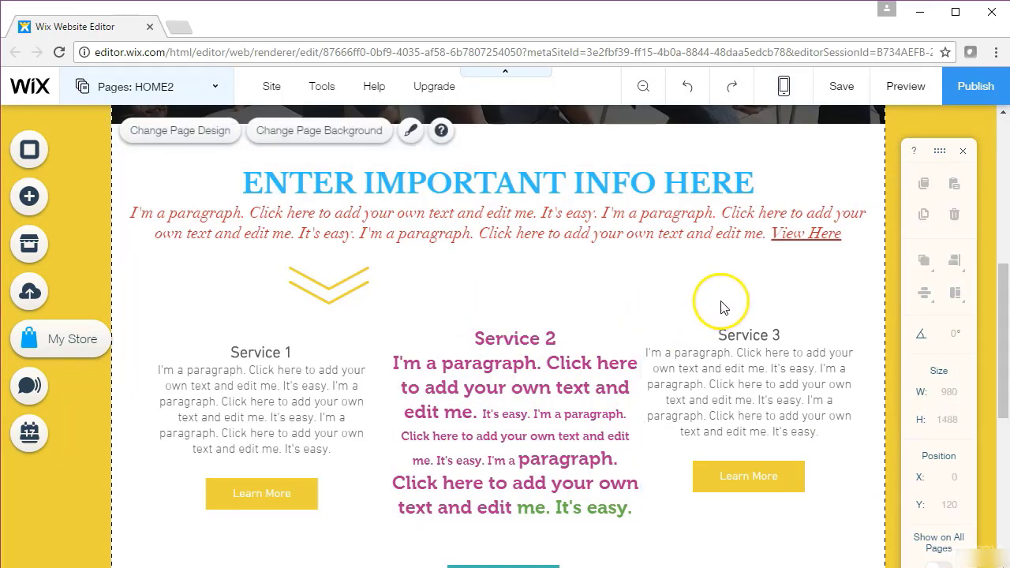
click(293, 384)
click(789, 351)
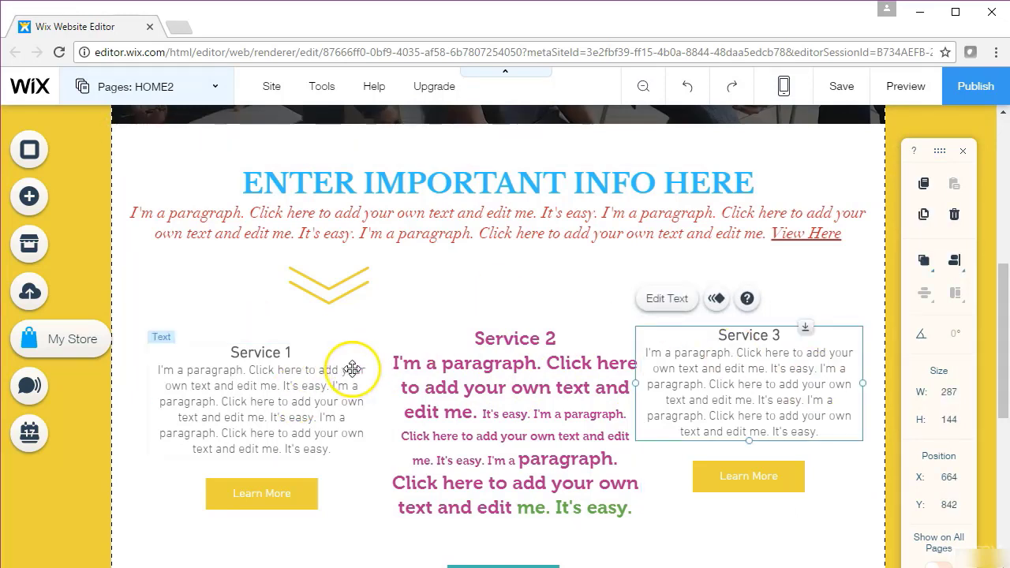
click(531, 395)
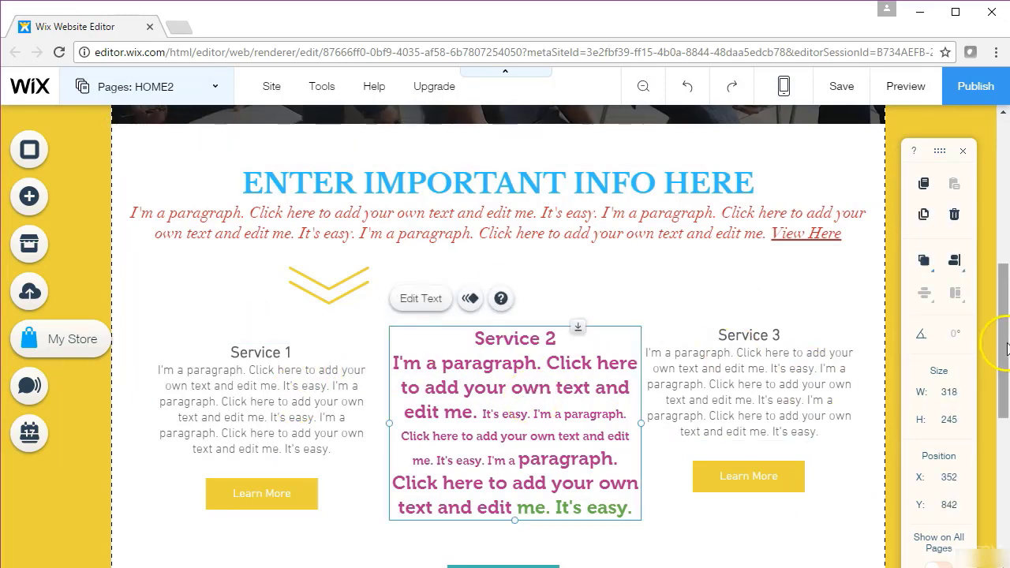
- Examine the text settings of the paragraph under "Another Important Section" on the HOME2 page
drag(1003, 349, 1002, 370)
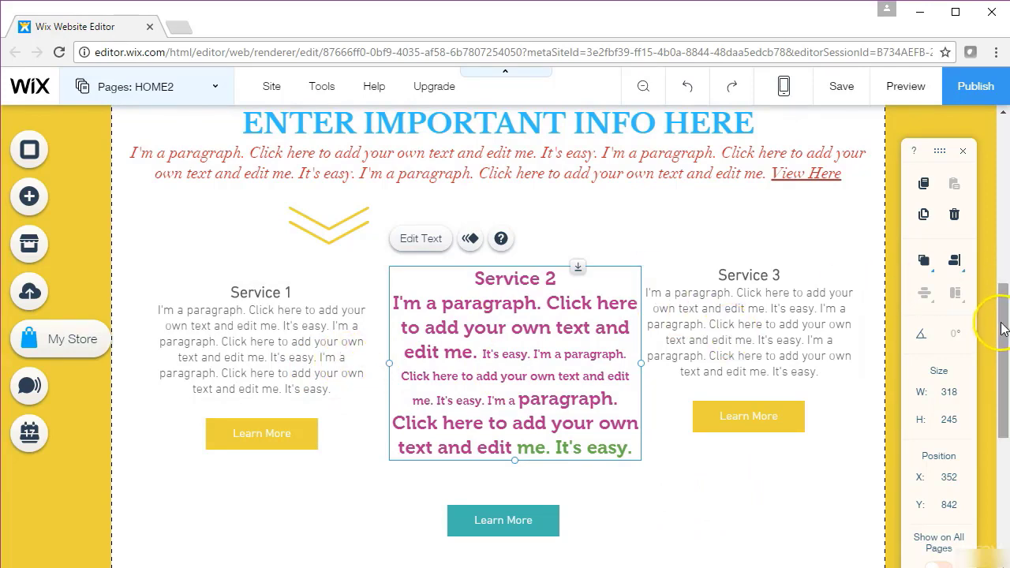
drag(1002, 329, 996, 429)
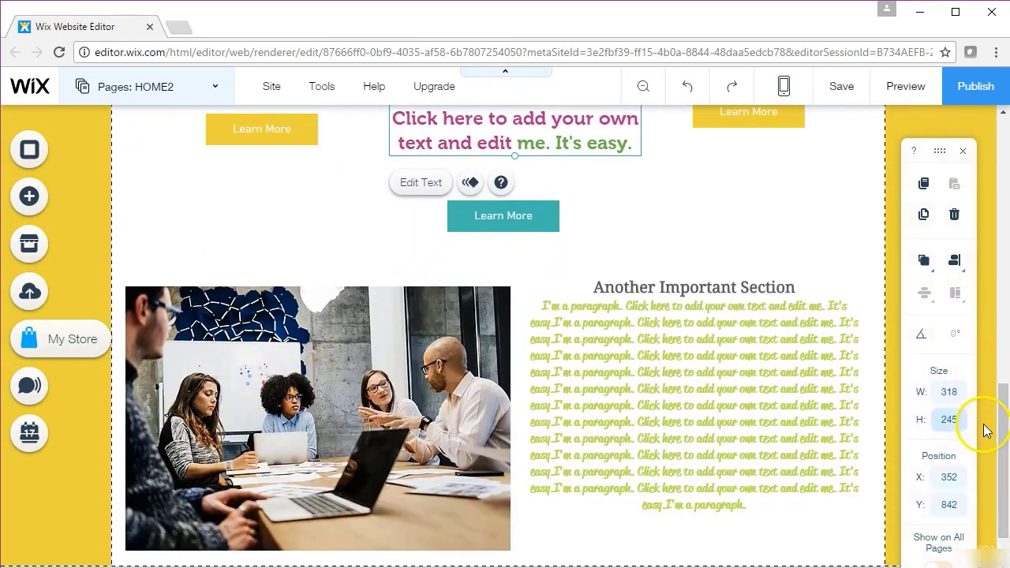
click(755, 376)
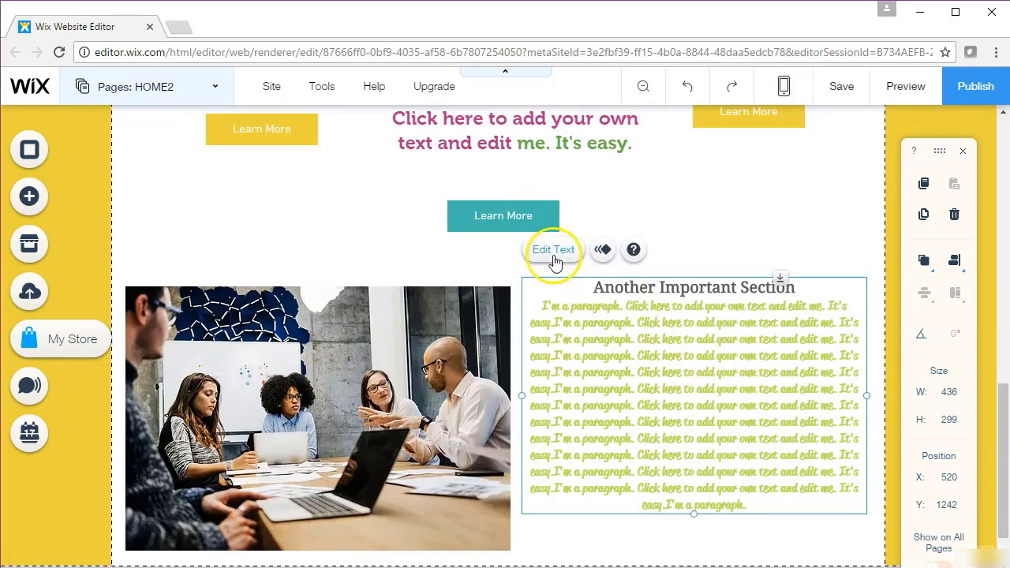
click(553, 249)
click(697, 365)
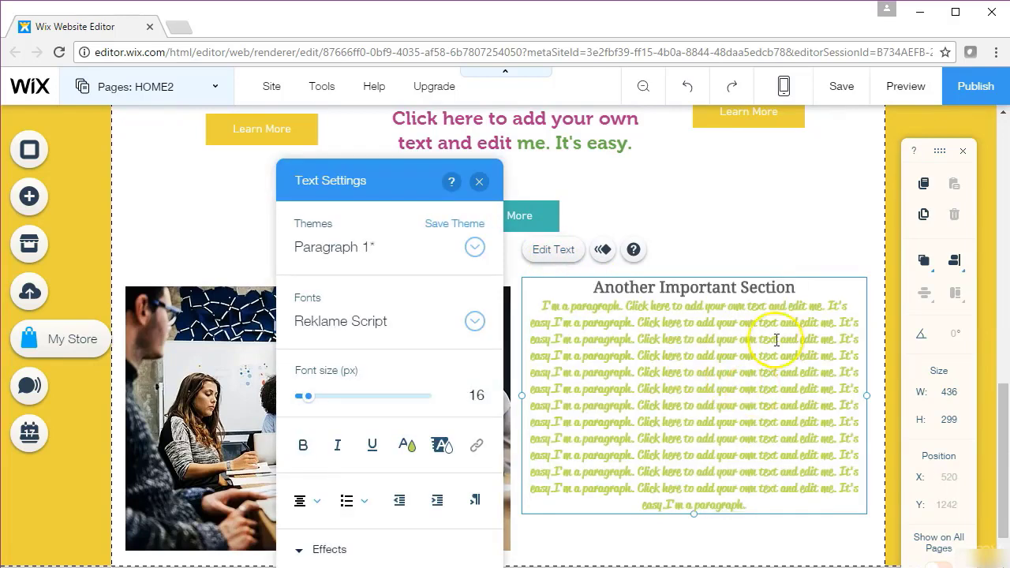
click(814, 260)
- Review the text styling across the HOME page, from the slideshow title through the service blocks to the footer
drag(1004, 403, 1004, 136)
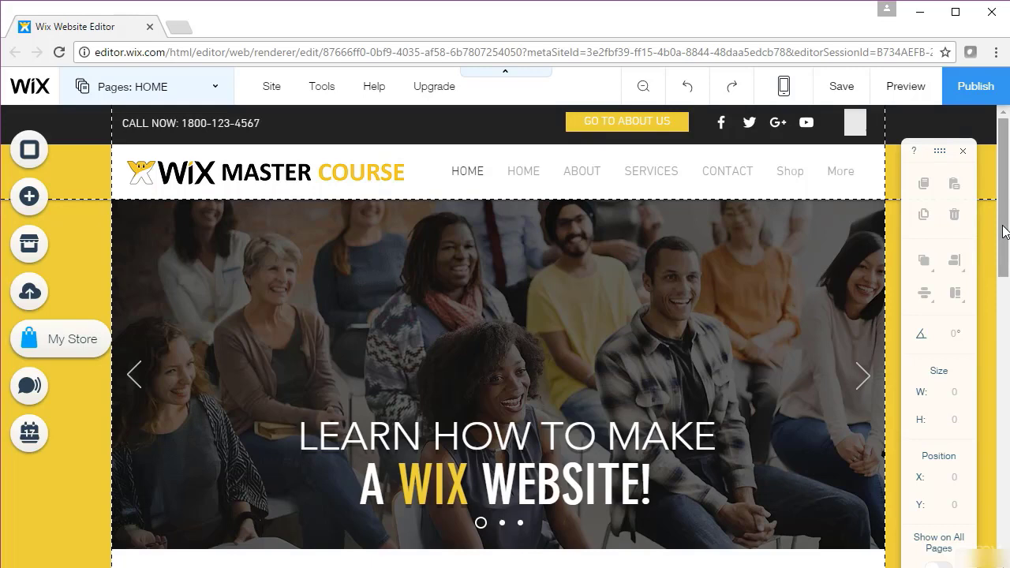
drag(1004, 230, 995, 342)
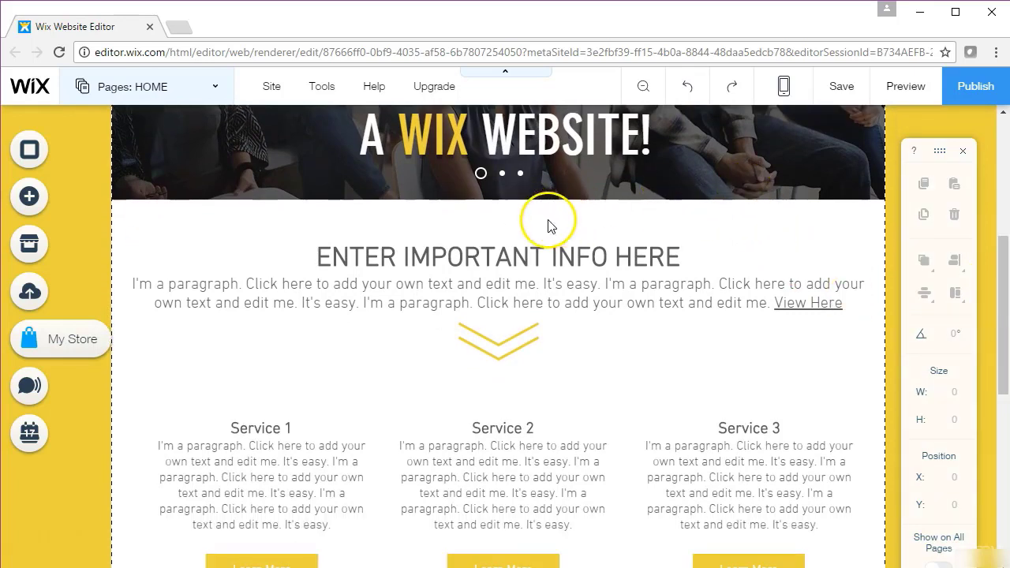
click(529, 287)
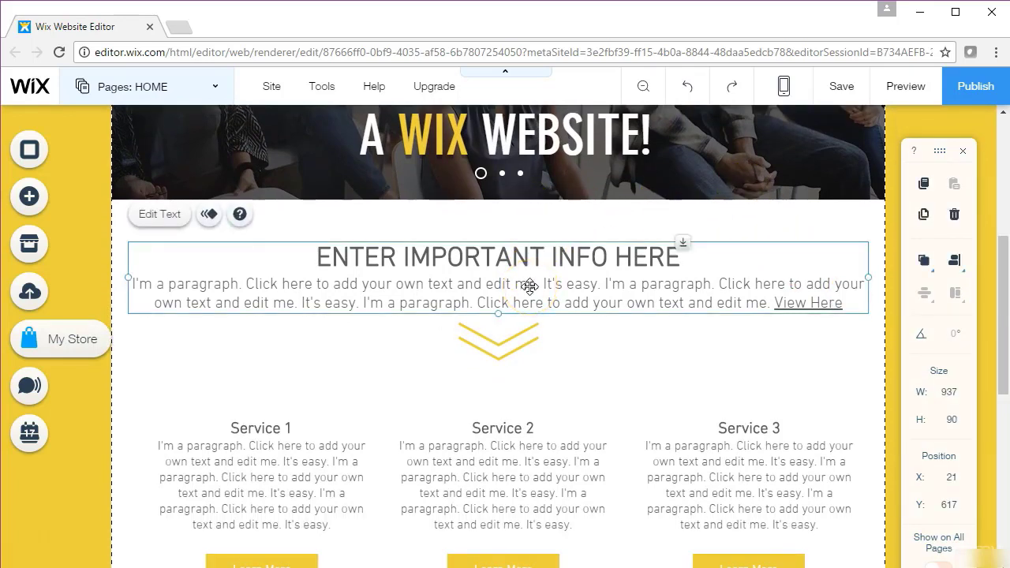
click(514, 413)
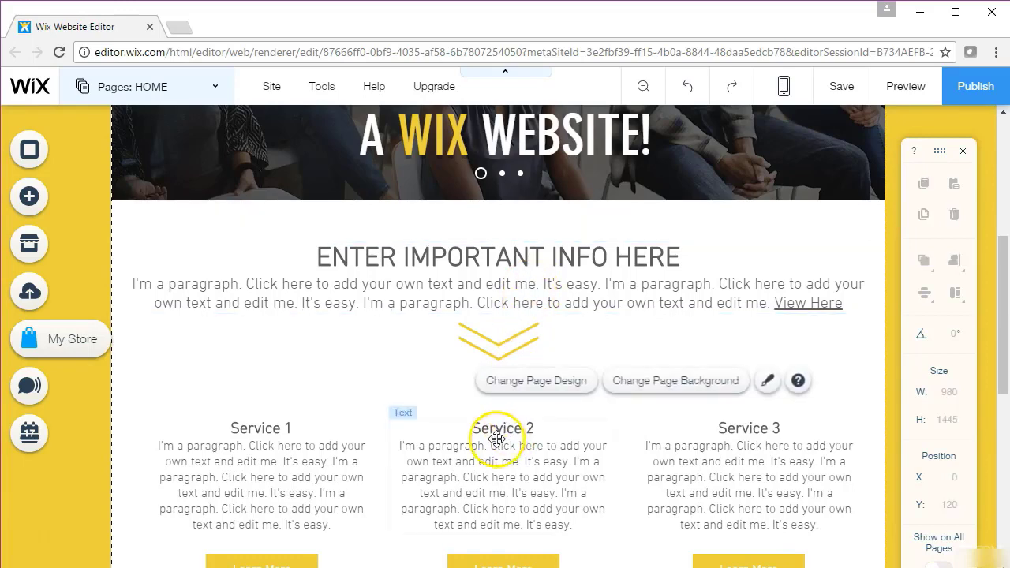
drag(1003, 346, 986, 491)
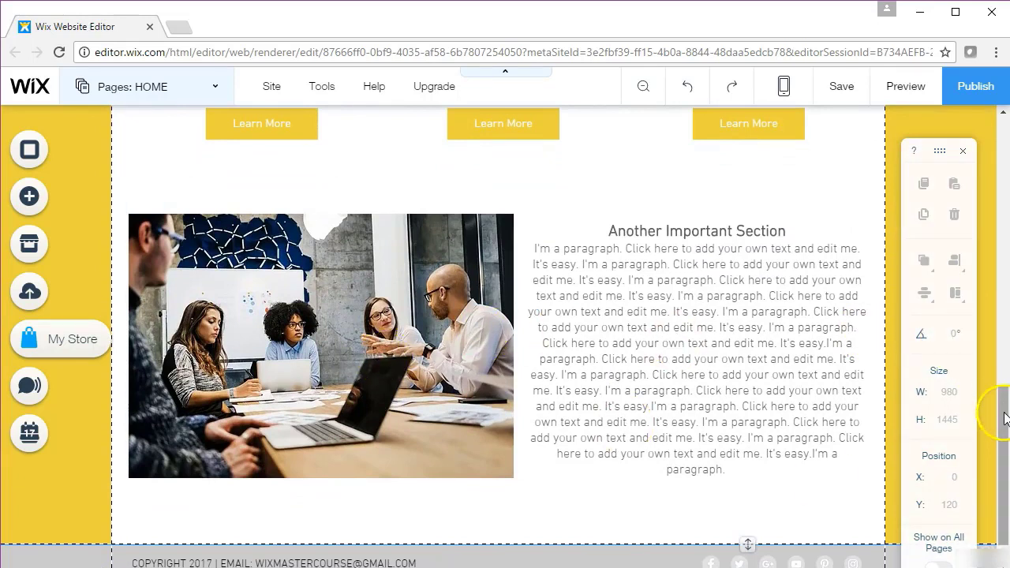
drag(1001, 406, 998, 464)
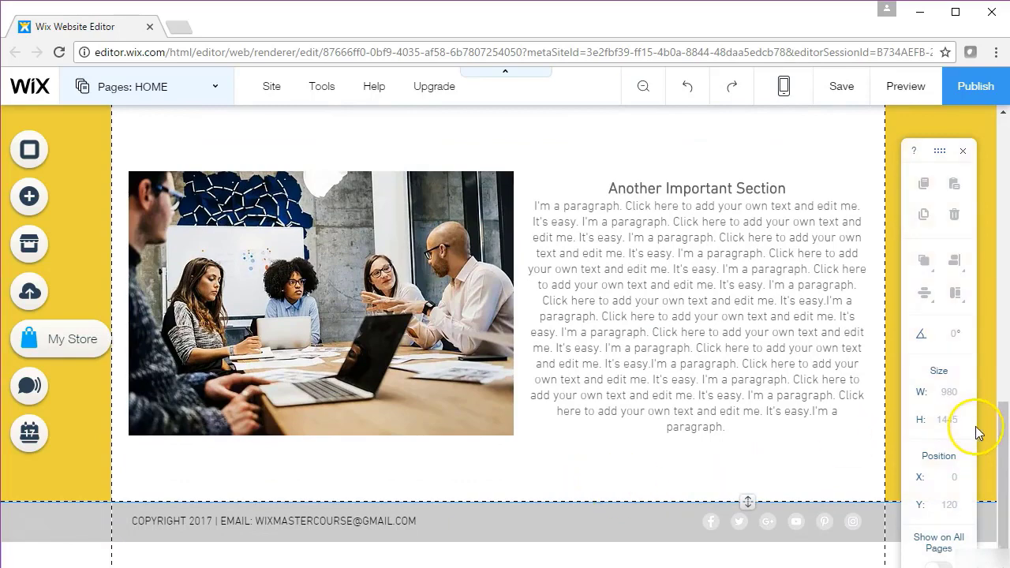
drag(1004, 453, 1003, 164)
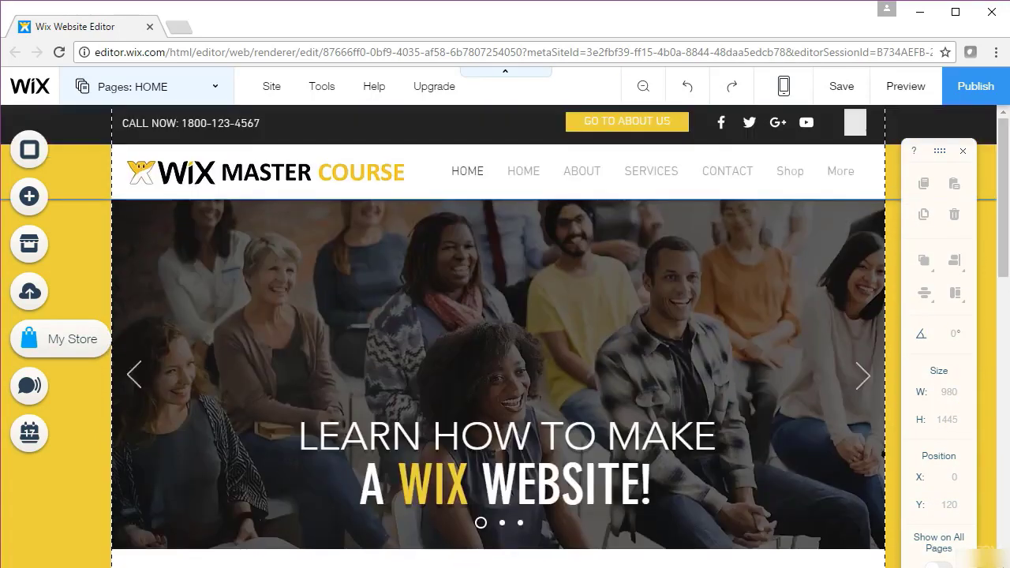
- Open the second HOME page and examine the placement of the two slideshow title lines
click(191, 97)
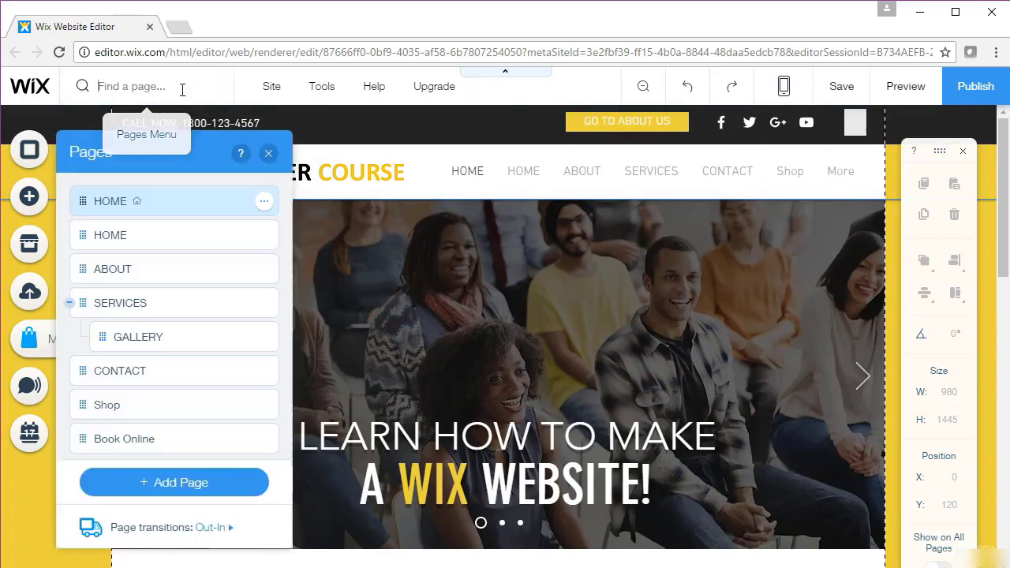
click(165, 232)
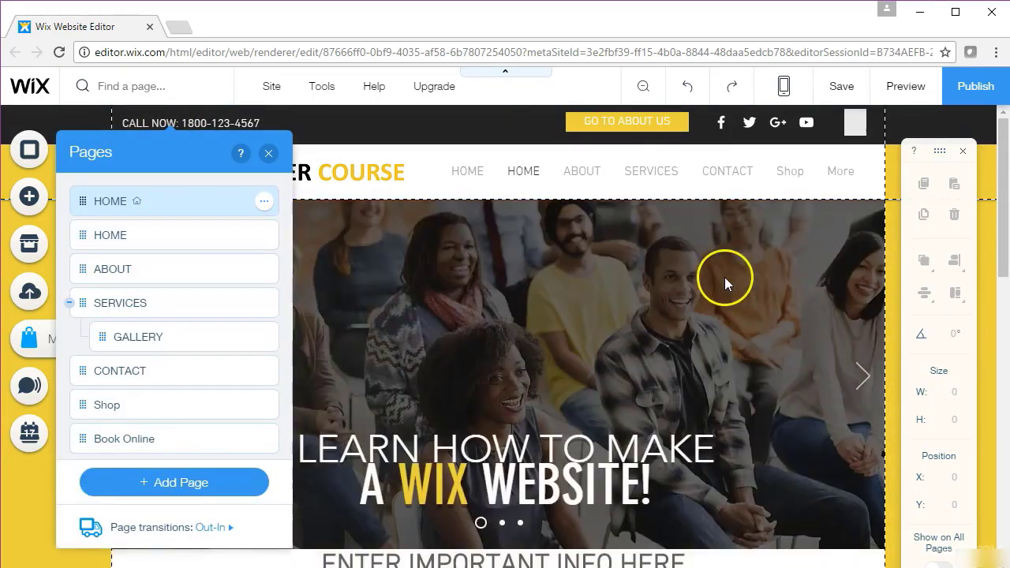
click(268, 154)
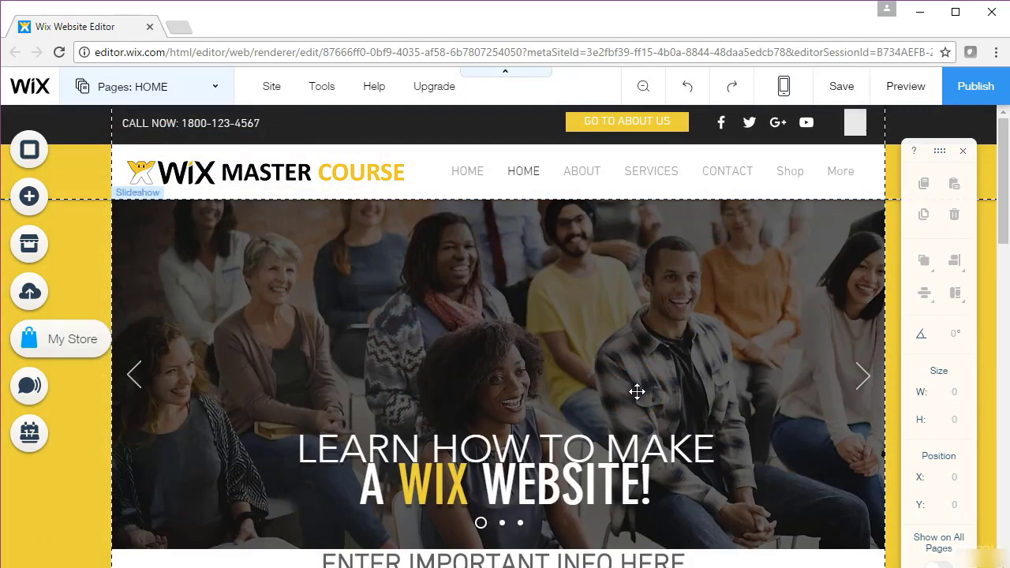
click(620, 429)
click(623, 450)
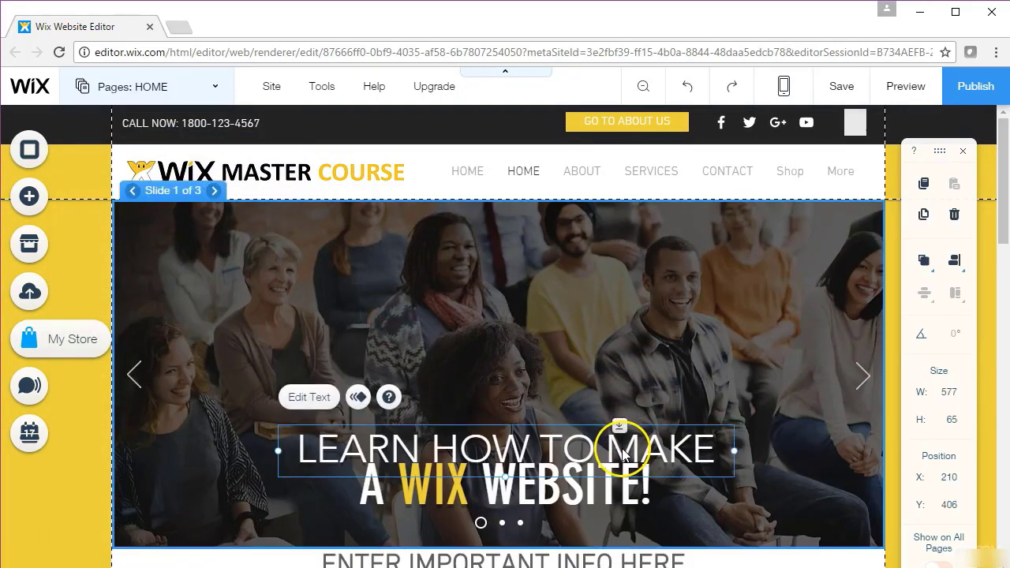
click(589, 493)
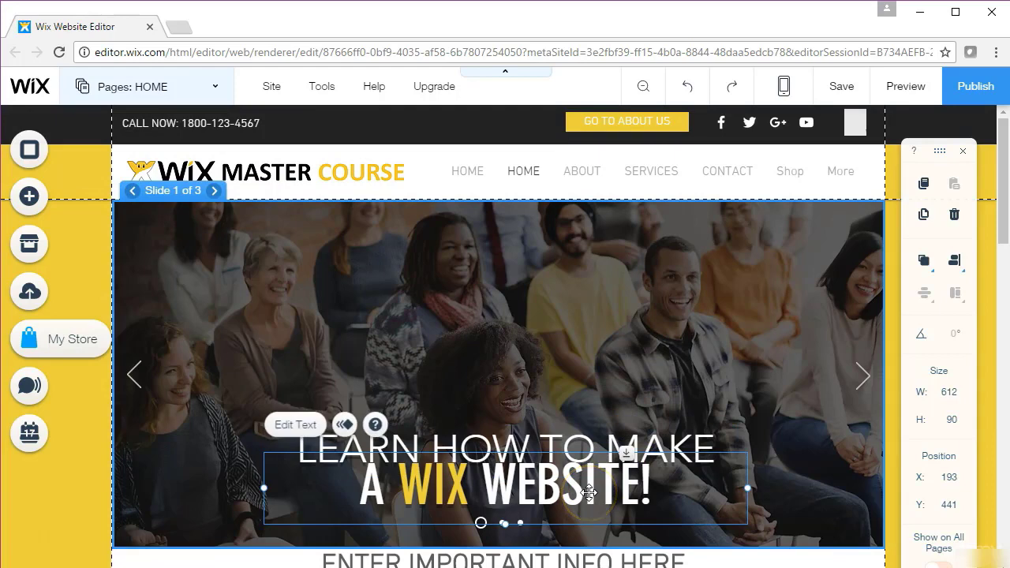
click(801, 345)
- Review the spacing and alignment of the second HOME page's text, service blocks, buttons and image down to the footer
drag(1001, 216, 977, 286)
click(898, 363)
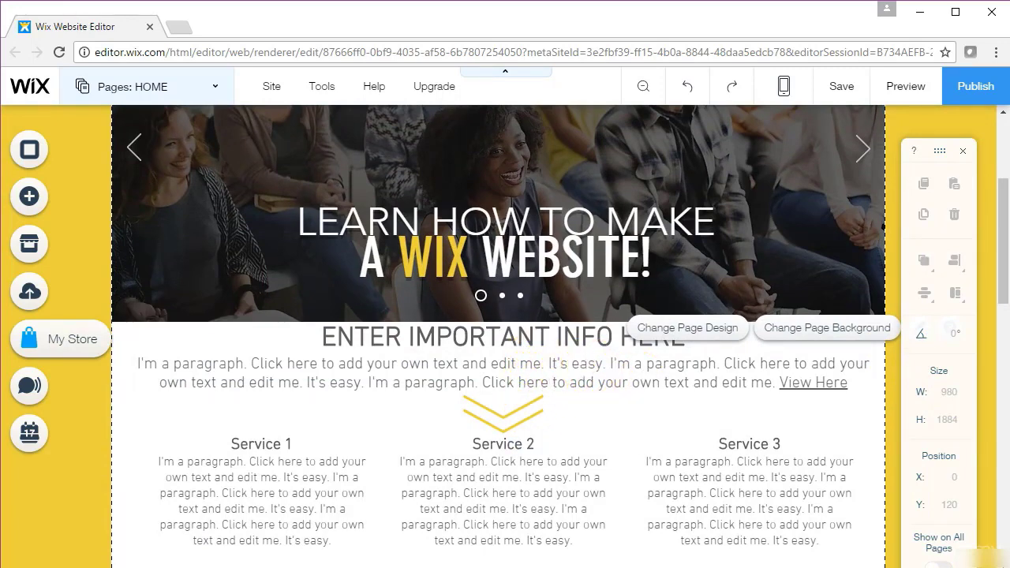
drag(1002, 292, 996, 367)
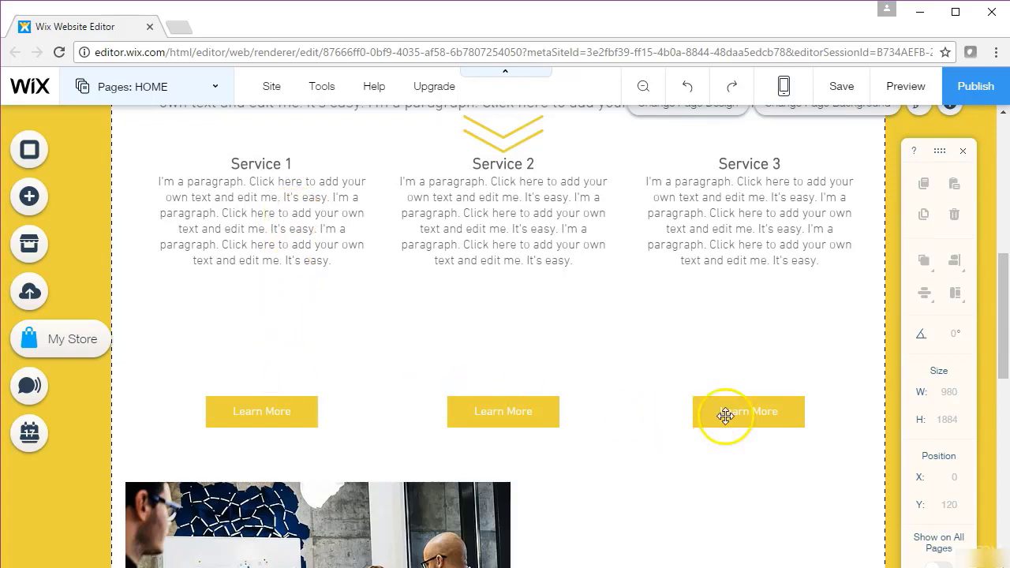
drag(1003, 282, 1003, 405)
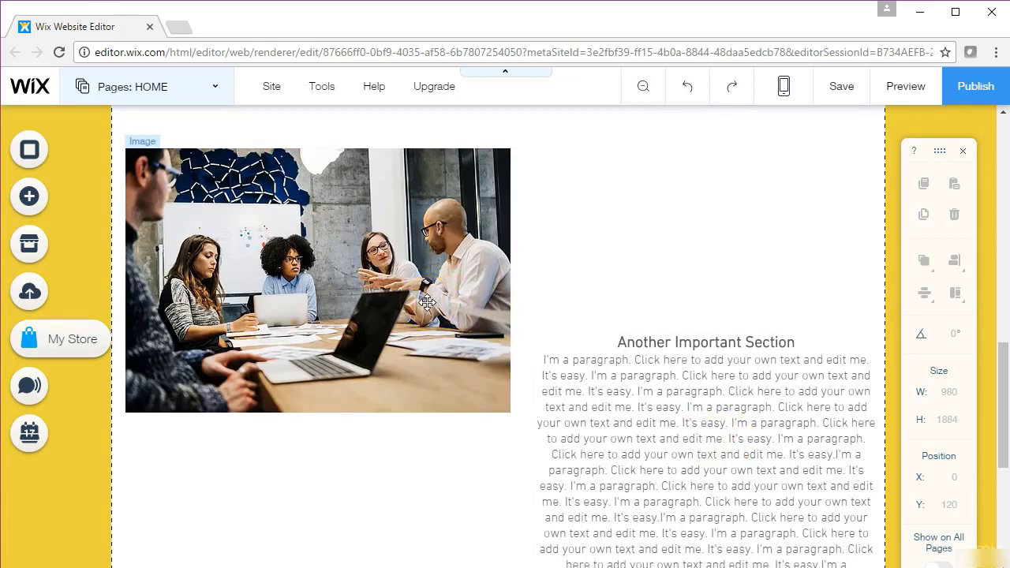
drag(1001, 350, 1001, 432)
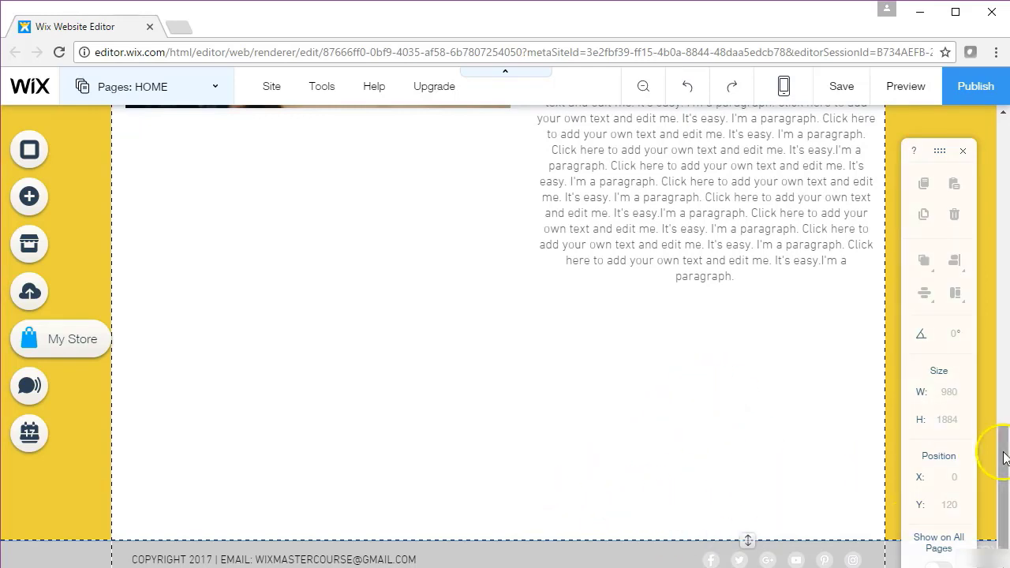
drag(1004, 458, 1004, 449)
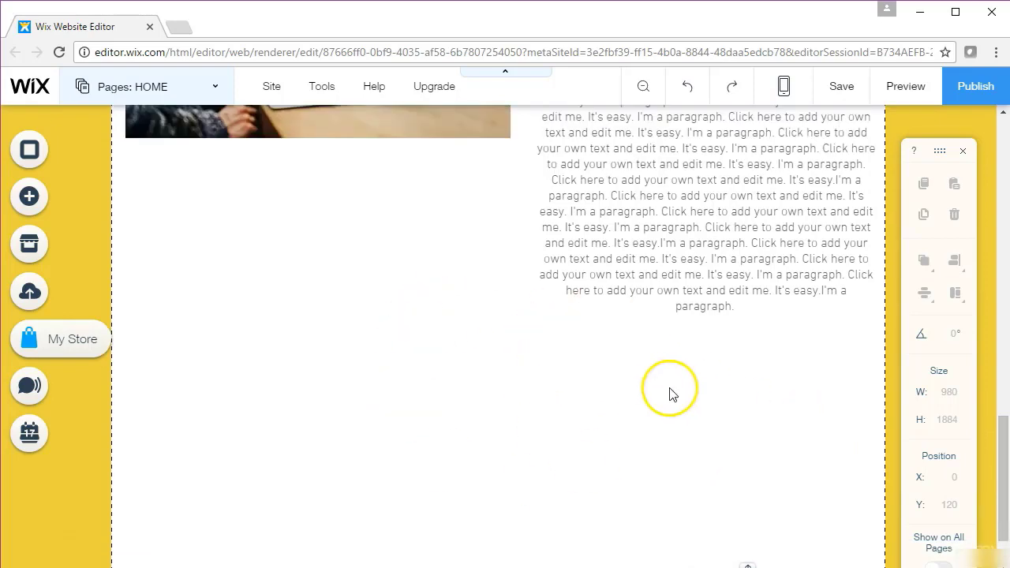
drag(1004, 449, 1005, 146)
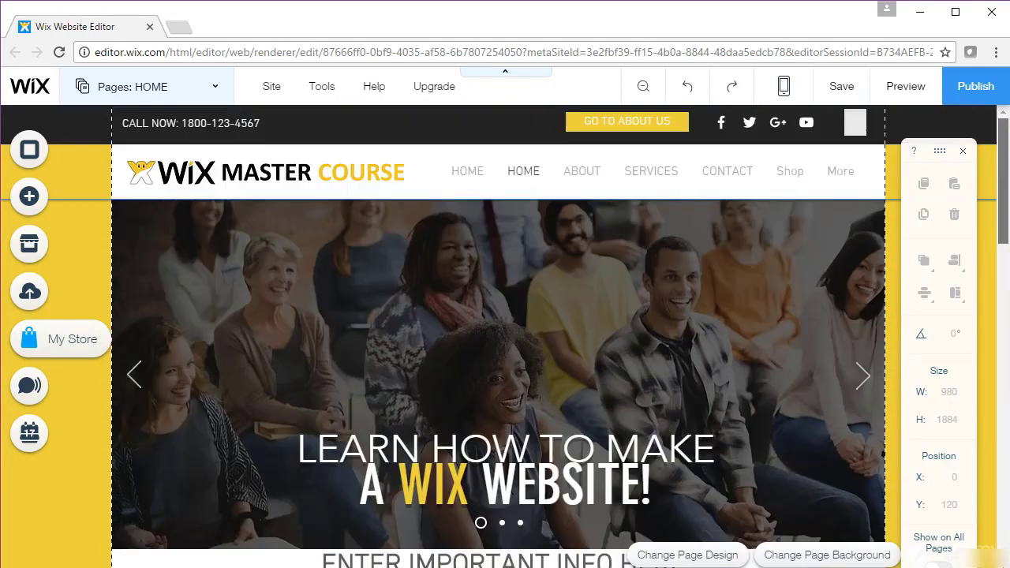
click(39, 536)
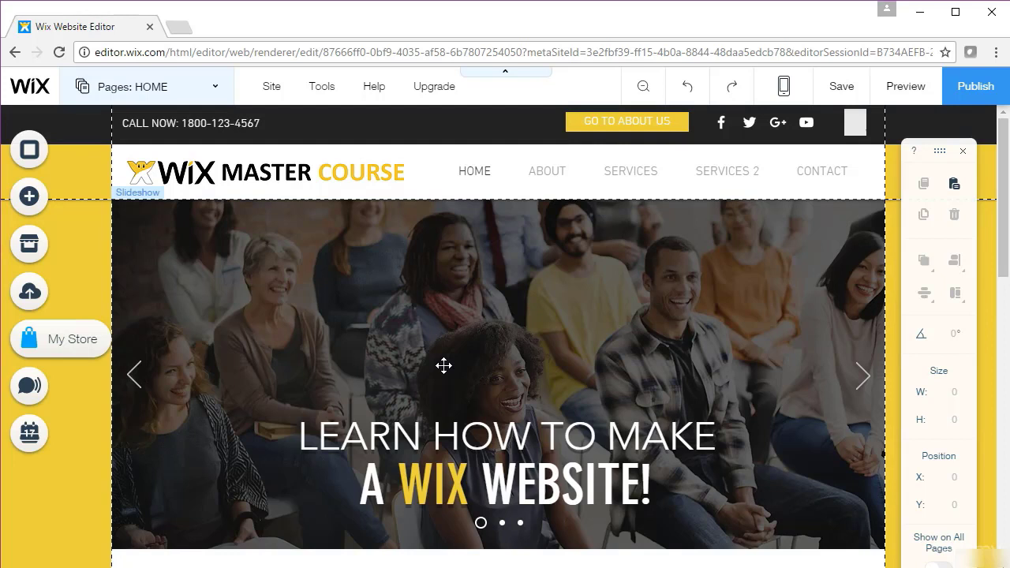
- Open the SERVICES page and examine the placement of its heading and introductory paragraphs
click(158, 88)
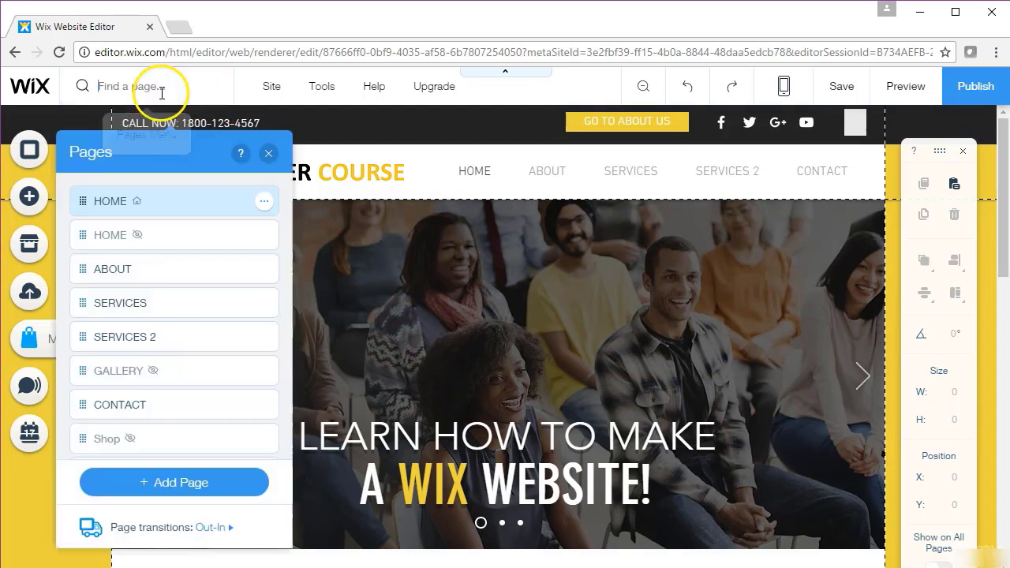
click(174, 314)
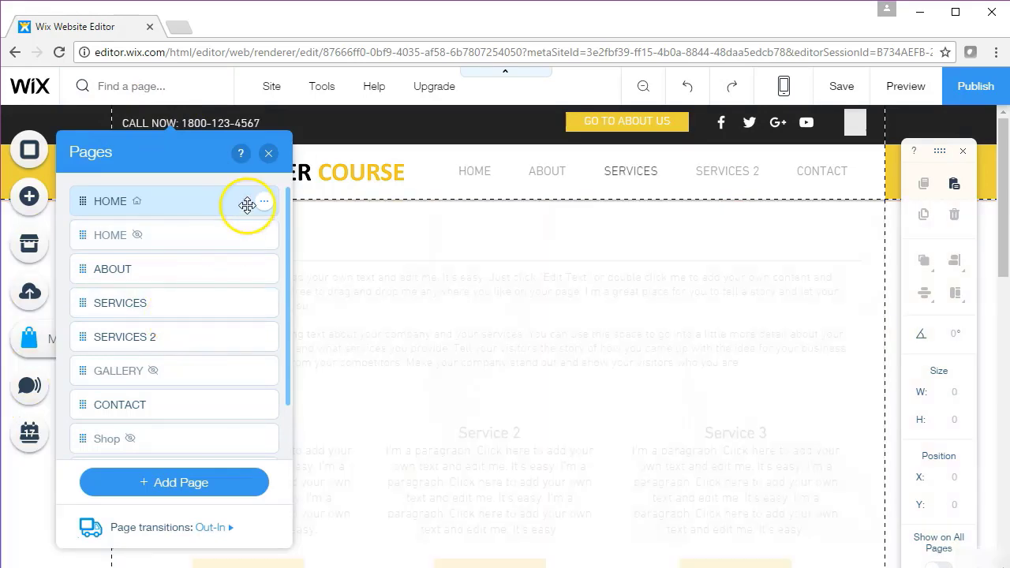
click(268, 153)
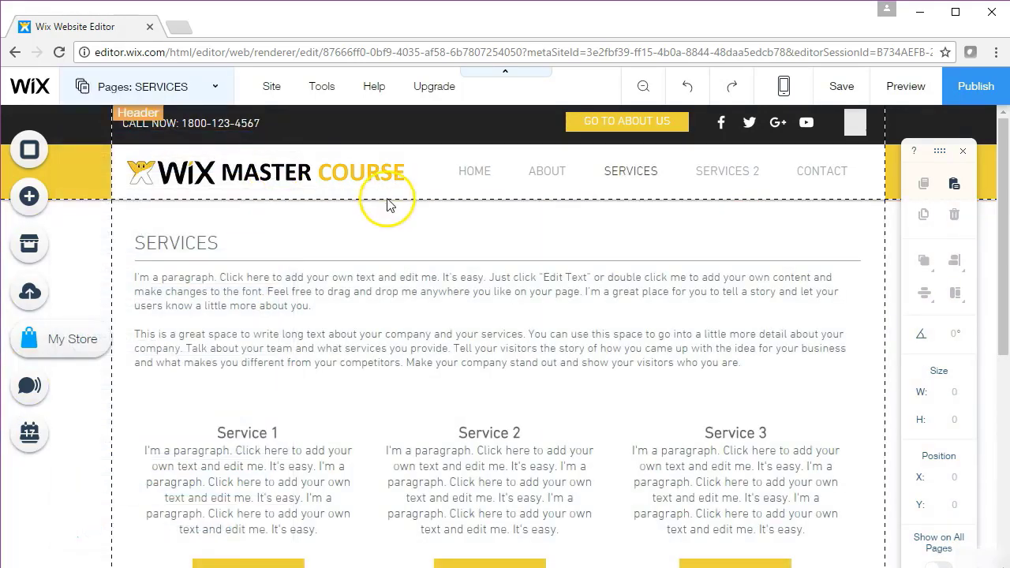
click(237, 237)
click(304, 297)
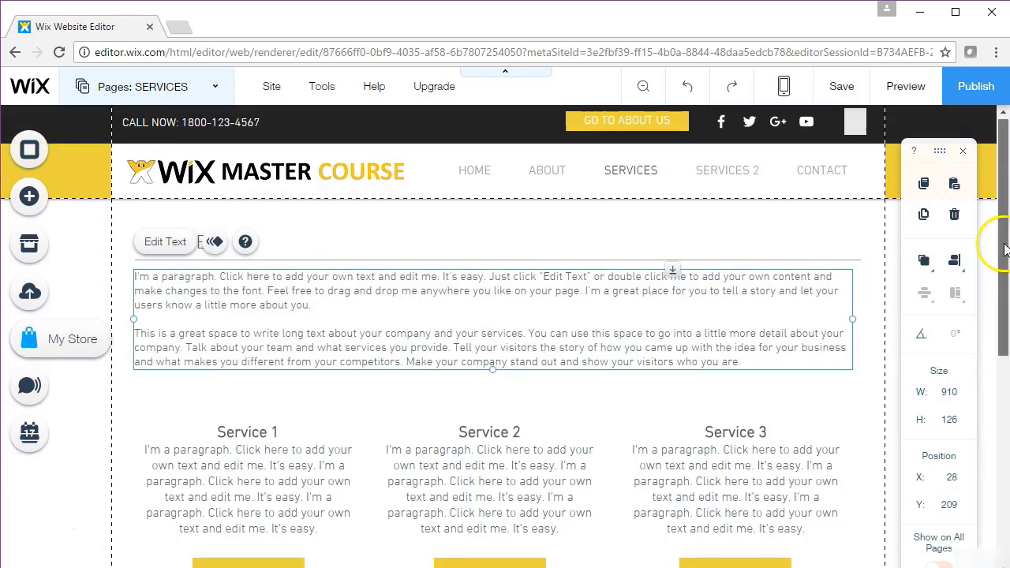
- Examine the alignment of the three service text blocks and their Learn More buttons on the SERVICES page
scroll(987, 244, down, 3)
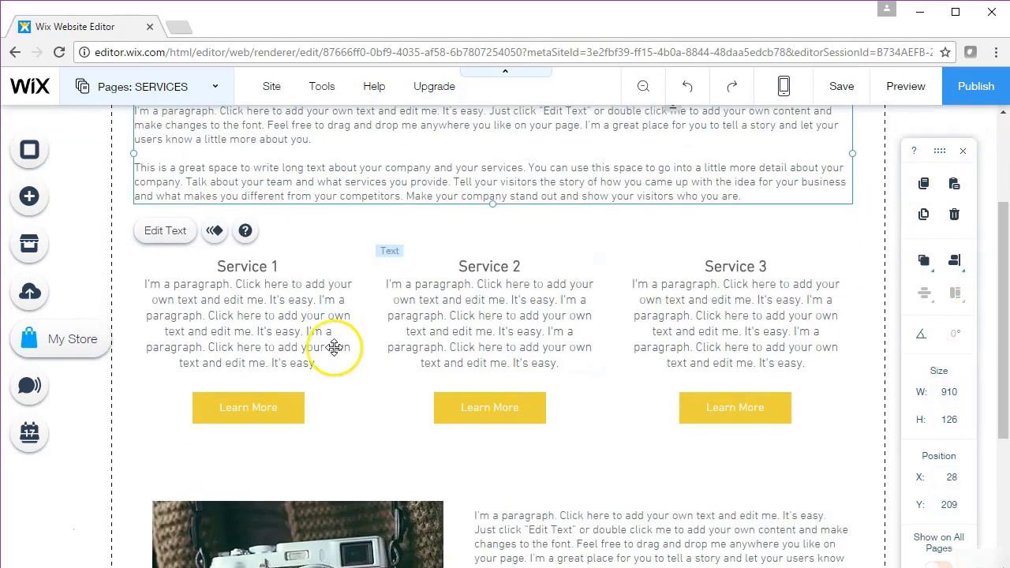
click(280, 344)
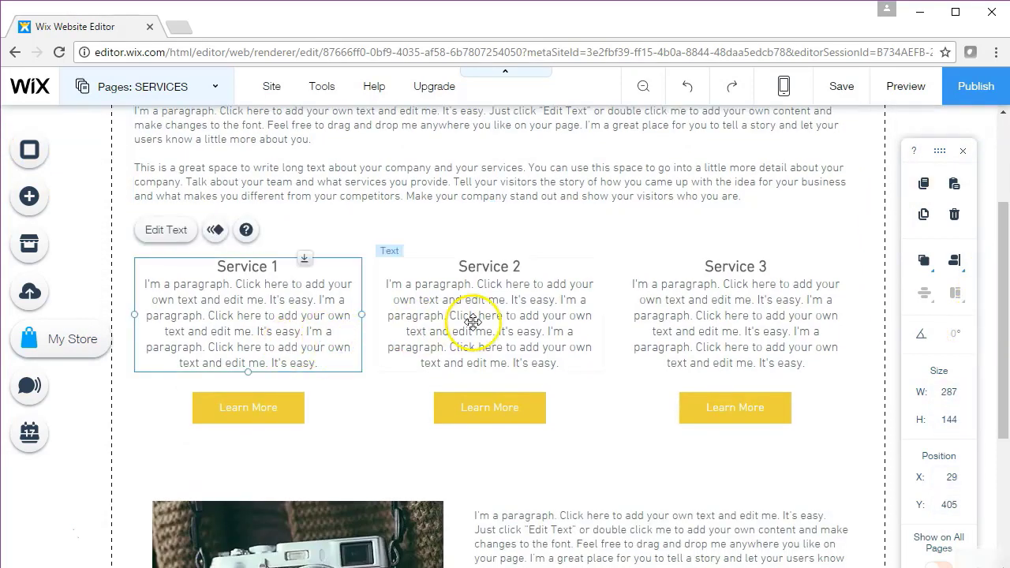
click(295, 407)
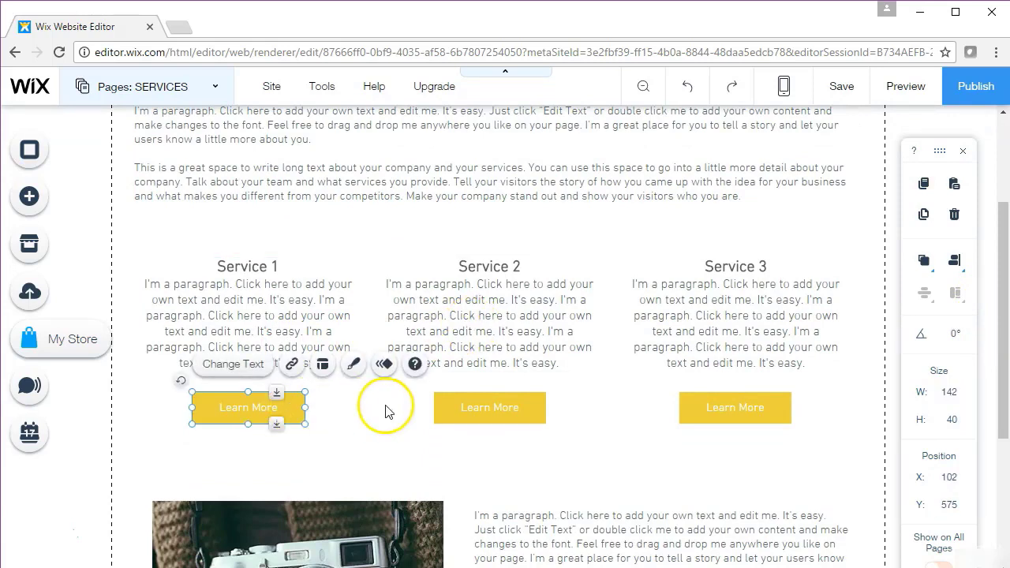
click(469, 410)
click(746, 401)
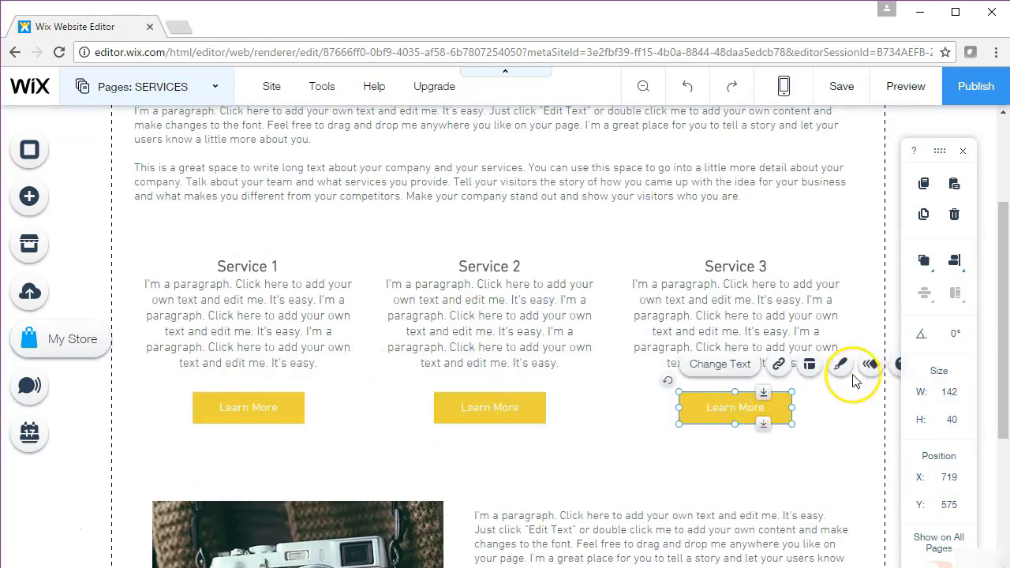
click(895, 397)
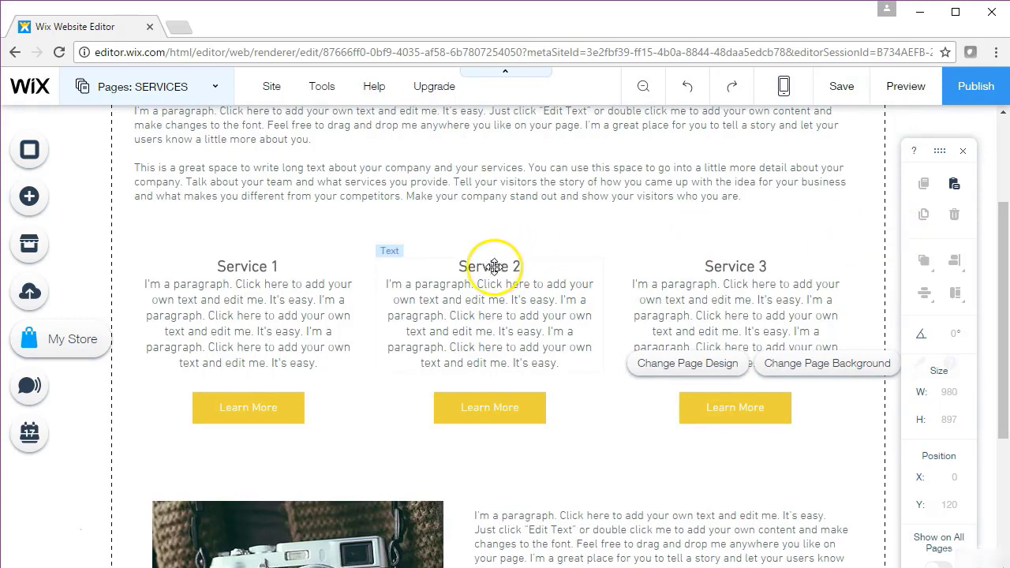
- Examine the layout of the camera image and its adjacent paragraph near the bottom of the SERVICES page
drag(1000, 256, 995, 372)
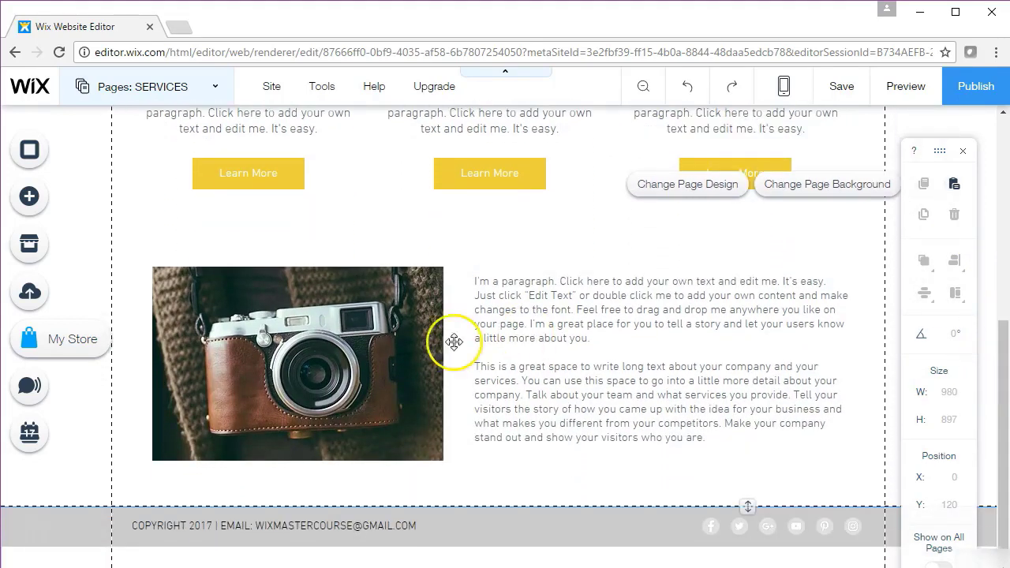
click(401, 342)
click(830, 330)
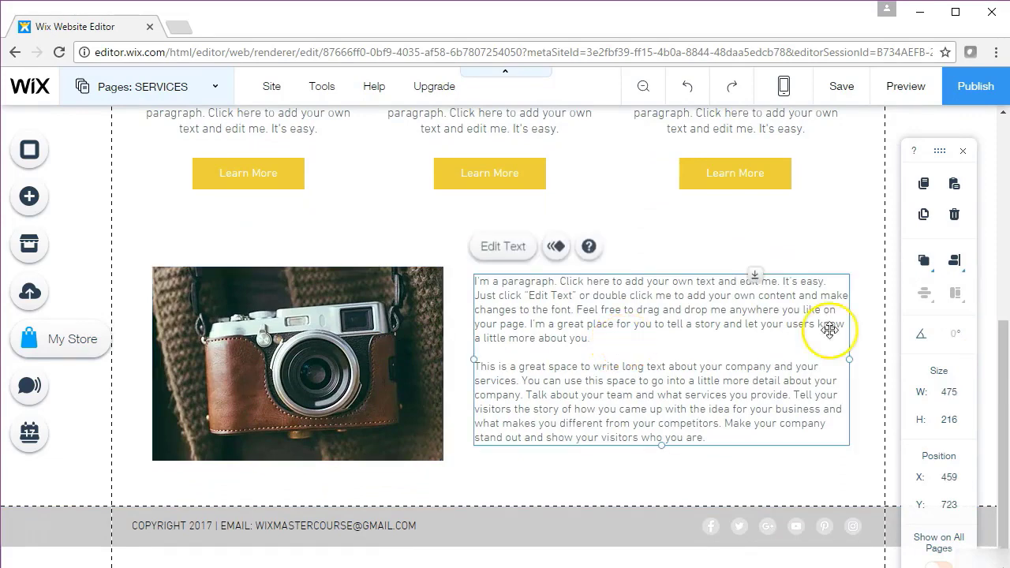
click(992, 397)
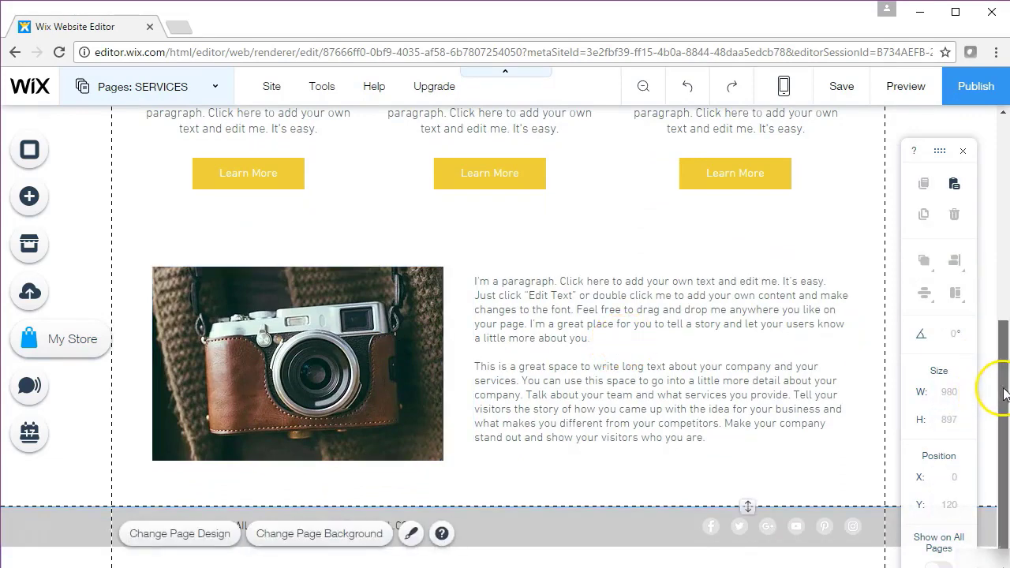
drag(1004, 395, 1005, 201)
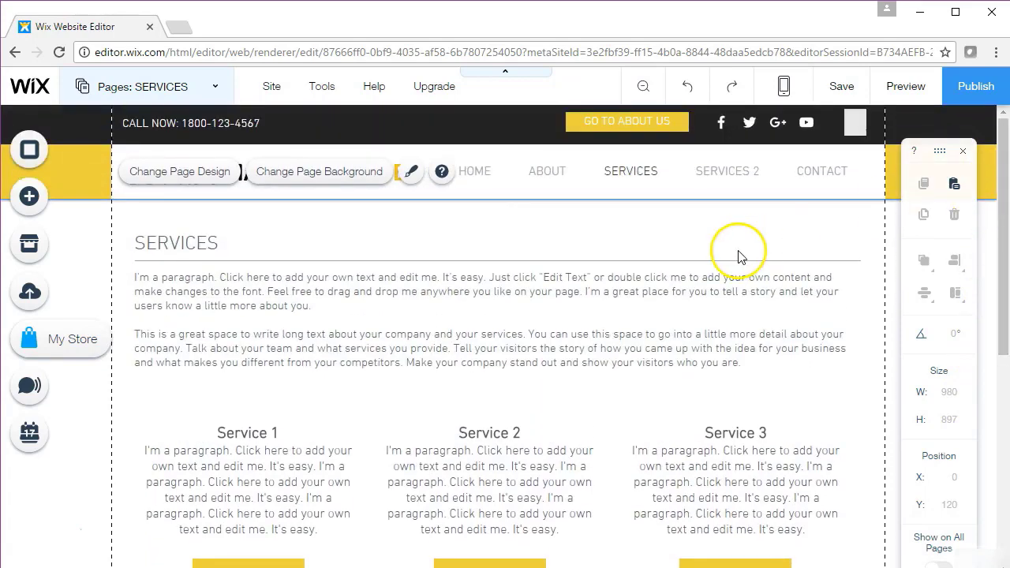
- Open the SERVICES 2 page and review the layout of its paragraph blocks
click(207, 87)
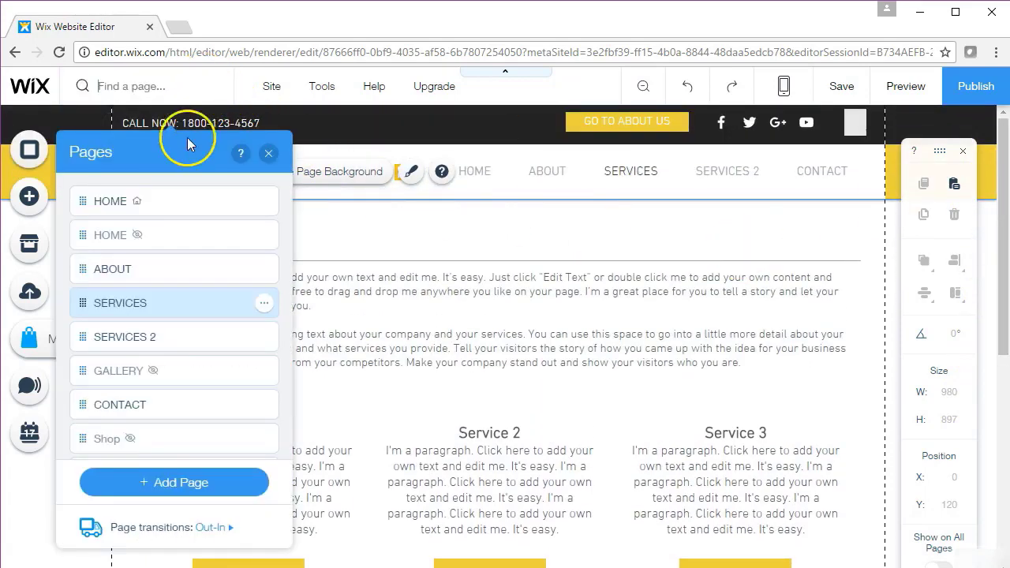
click(168, 337)
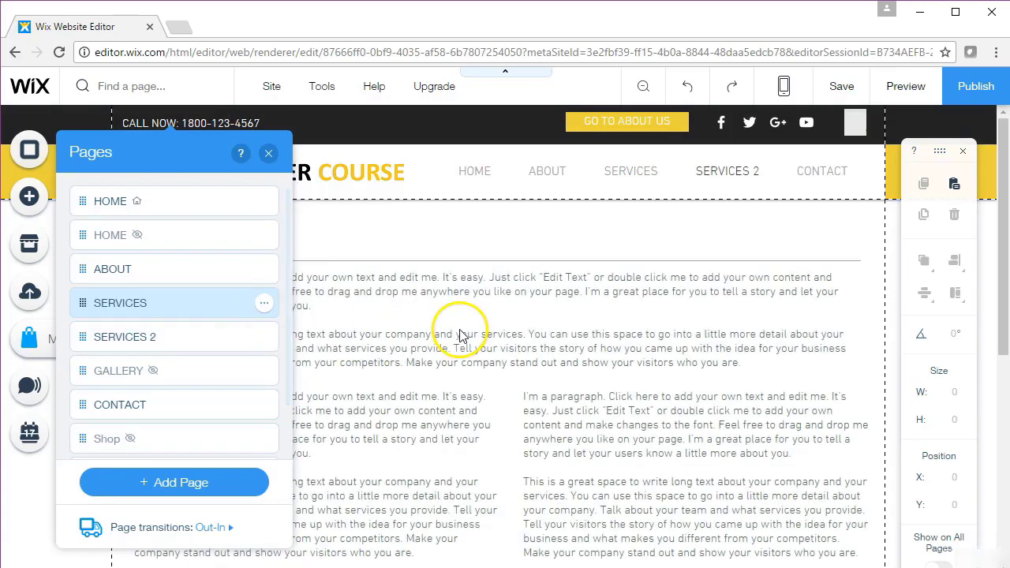
click(895, 242)
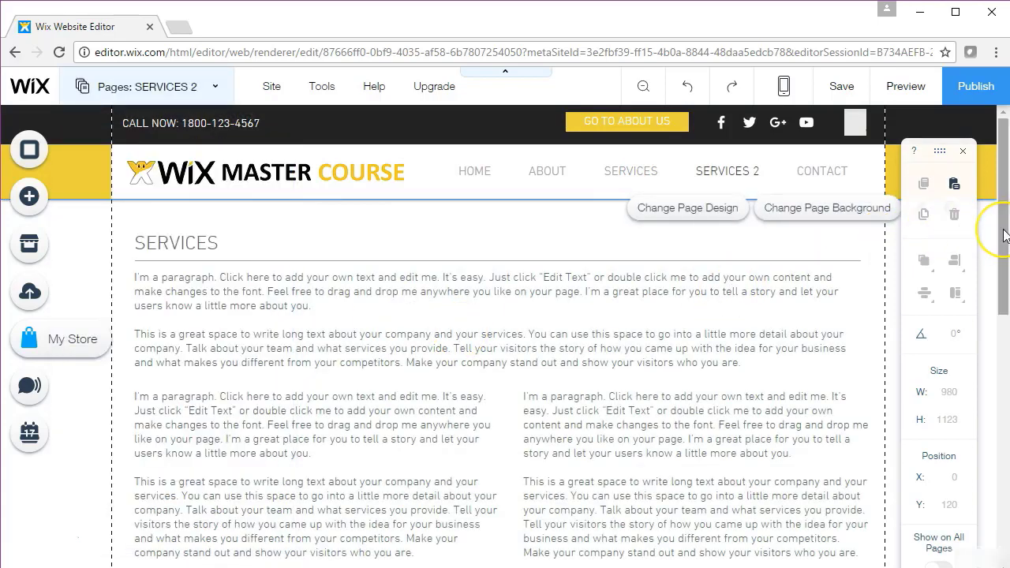
scroll(1004, 235, down, 1)
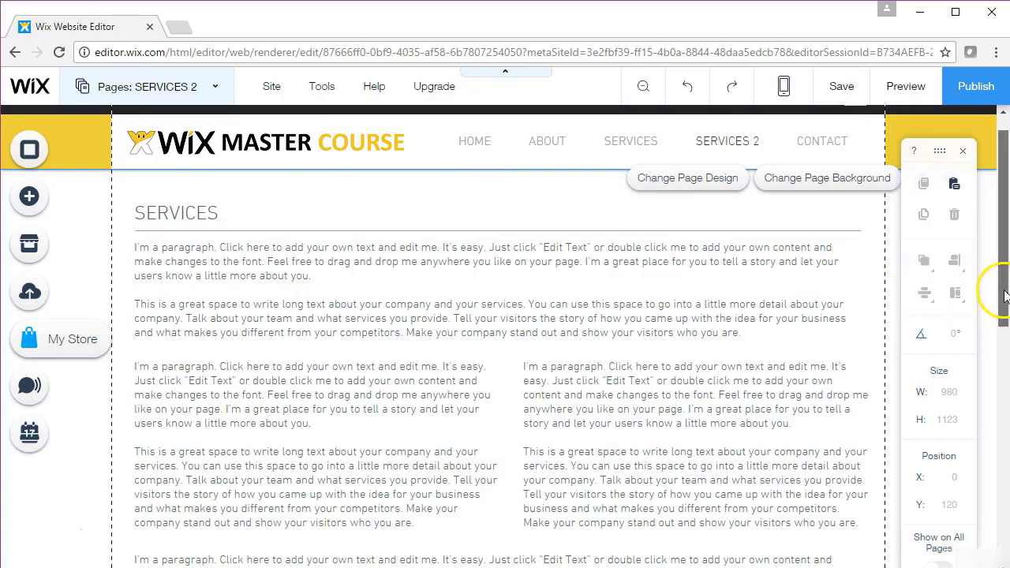
drag(1002, 282, 979, 278)
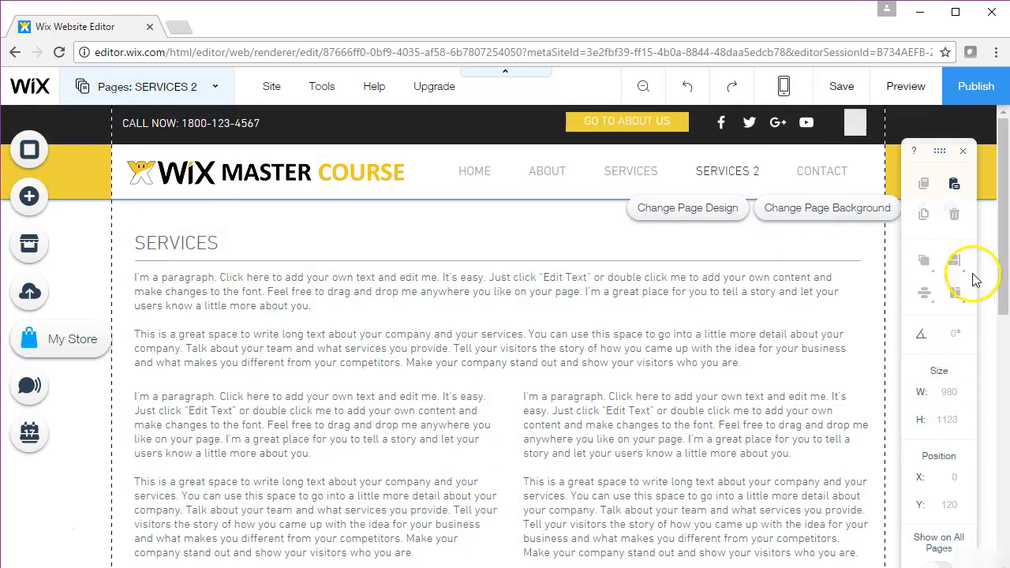
- Return to the SERVICES page and review how its text is broken up with service blocks, buttons and an image
click(202, 86)
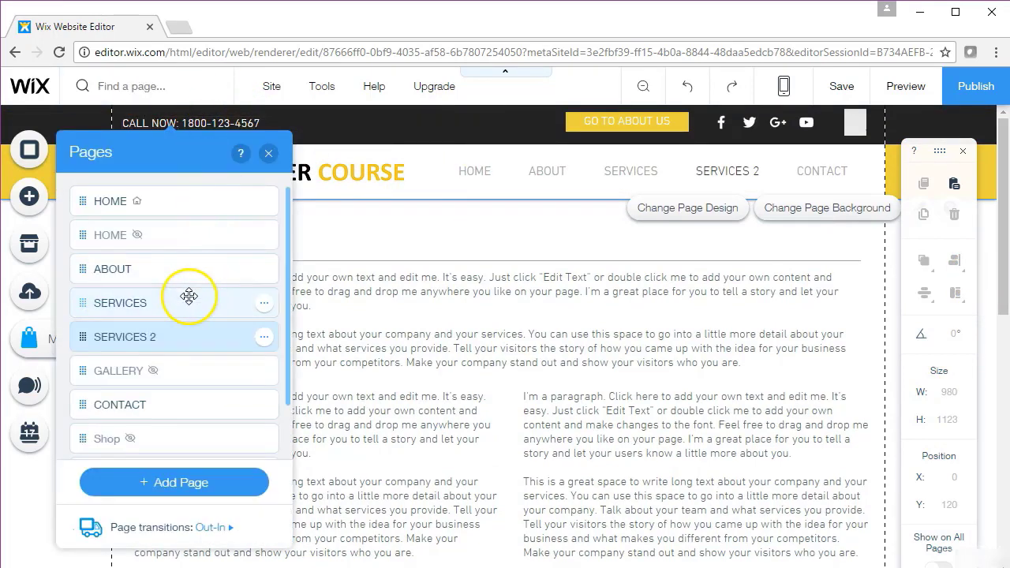
click(195, 302)
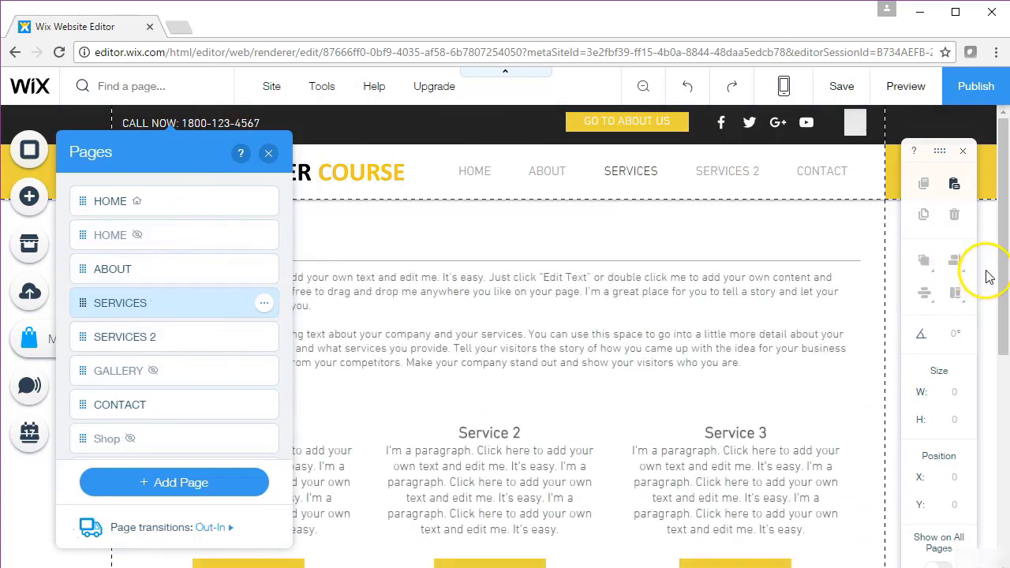
click(988, 270)
drag(1004, 262, 996, 329)
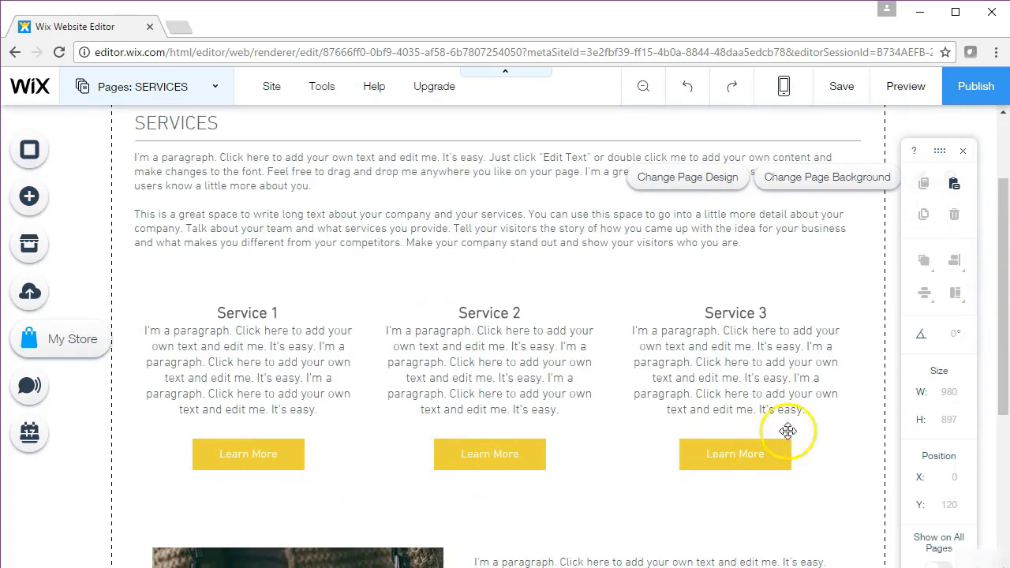
drag(992, 349, 992, 298)
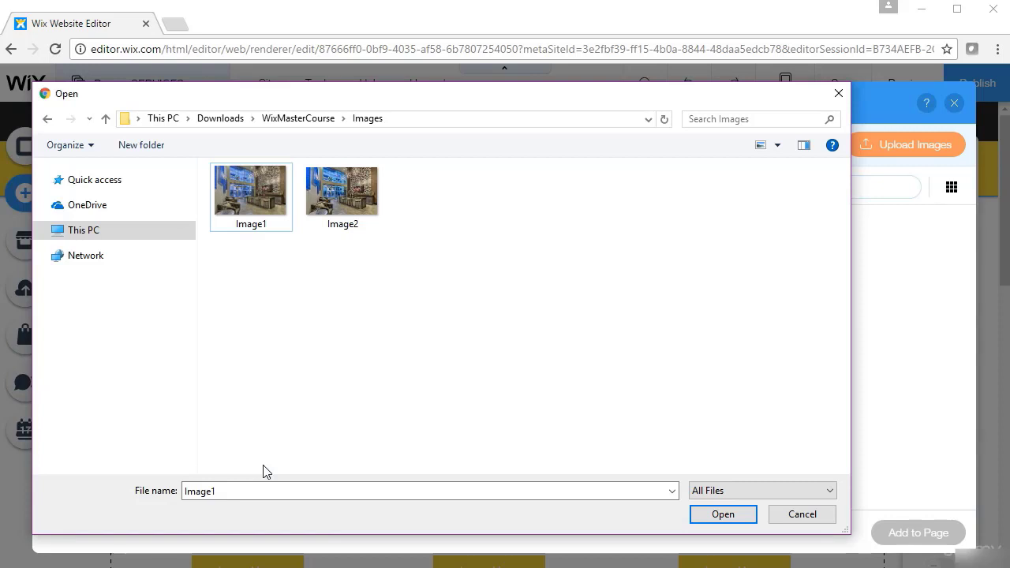
- Check the pixel dimensions of the Image1 file in its detailed file properties
click(273, 376)
click(255, 227)
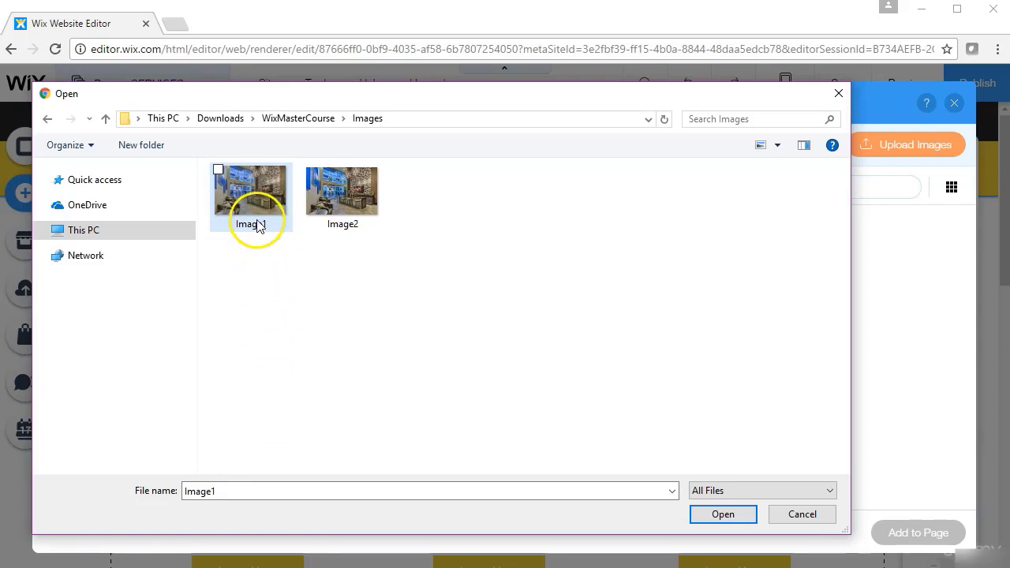
right_click(257, 213)
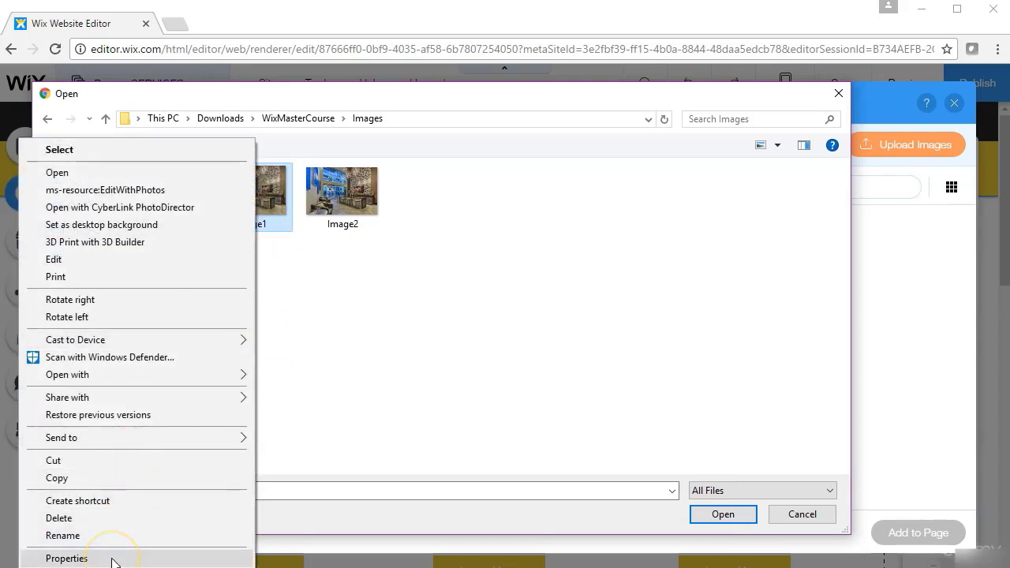
click(67, 559)
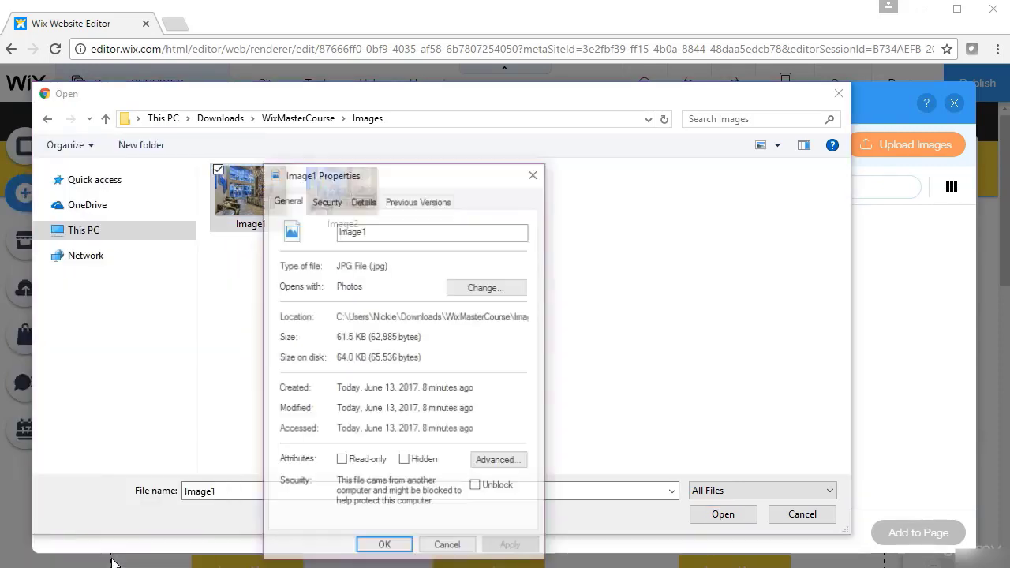
click(364, 201)
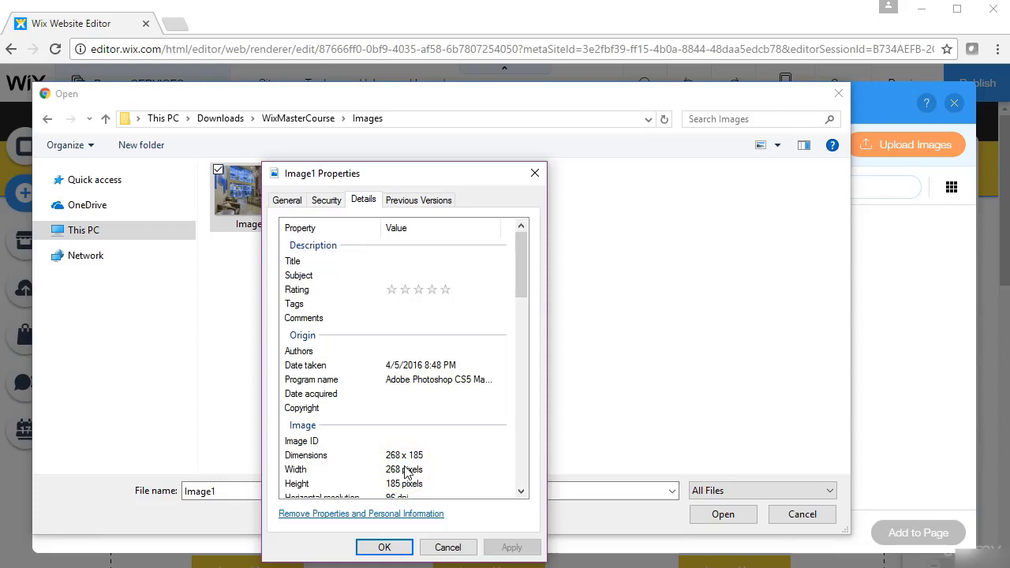
click(449, 545)
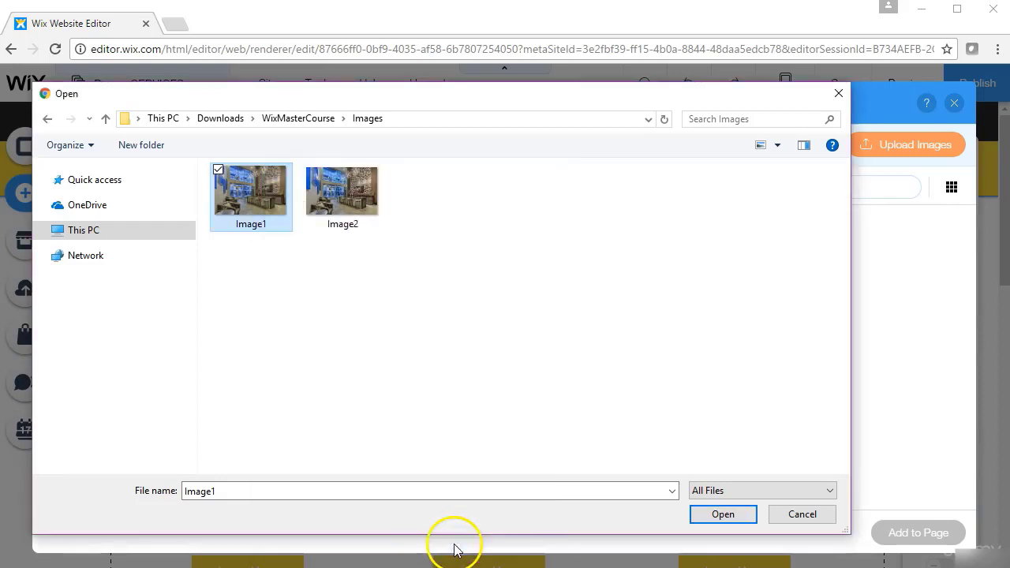
- Check the pixel dimensions of the Image2 file in its detailed file properties
click(345, 219)
right_click(344, 220)
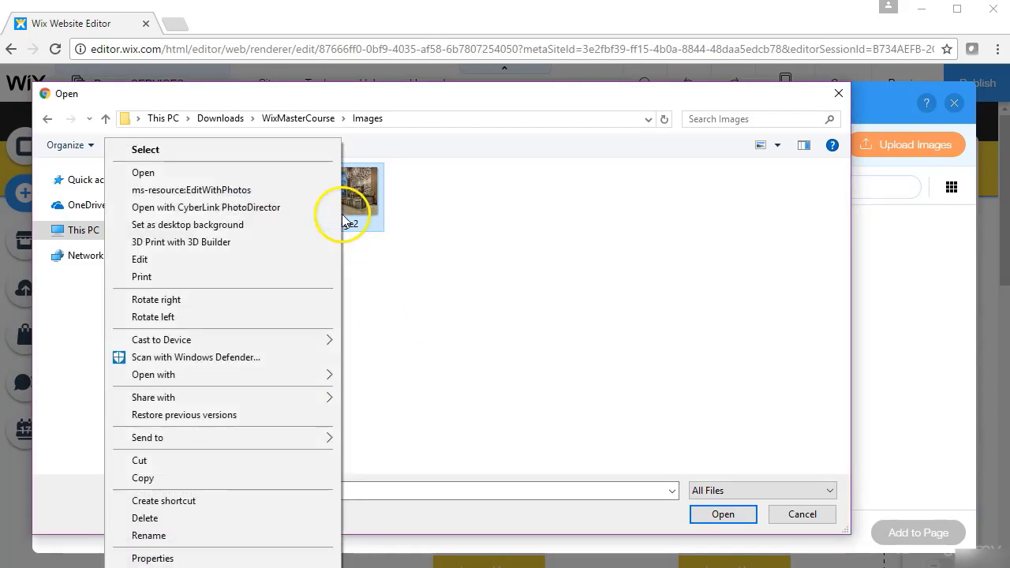
click(220, 556)
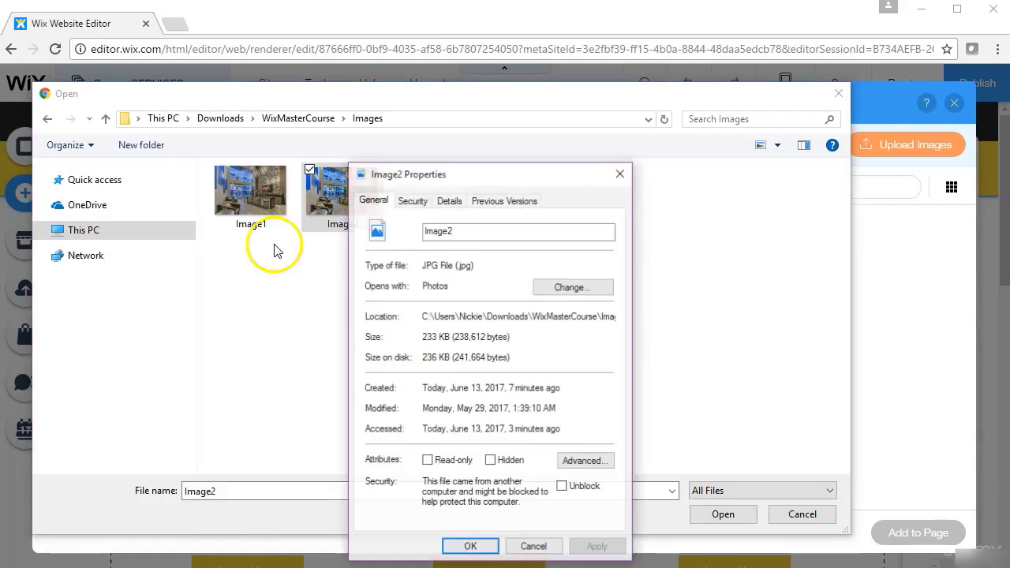
click(450, 201)
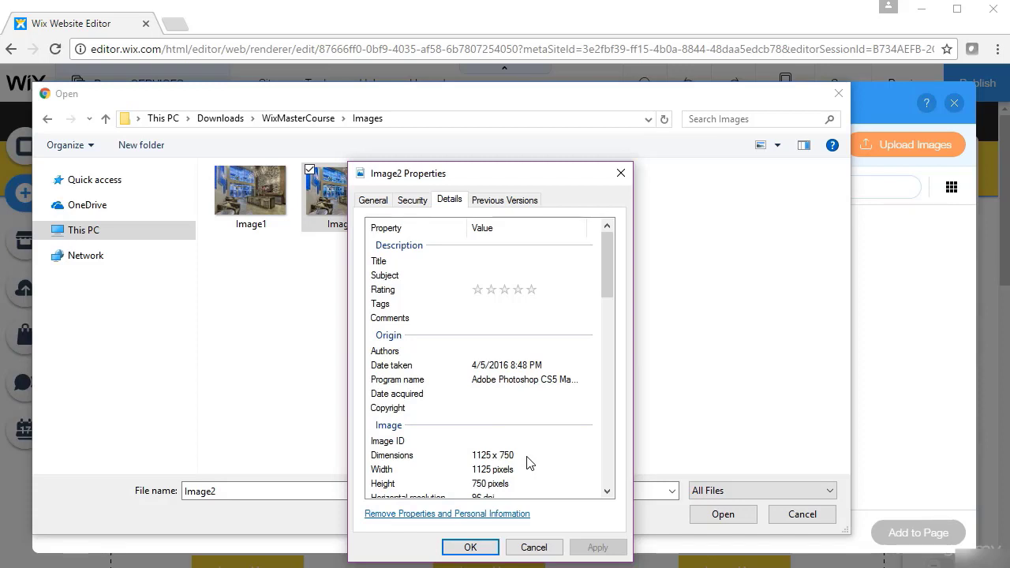
click(534, 547)
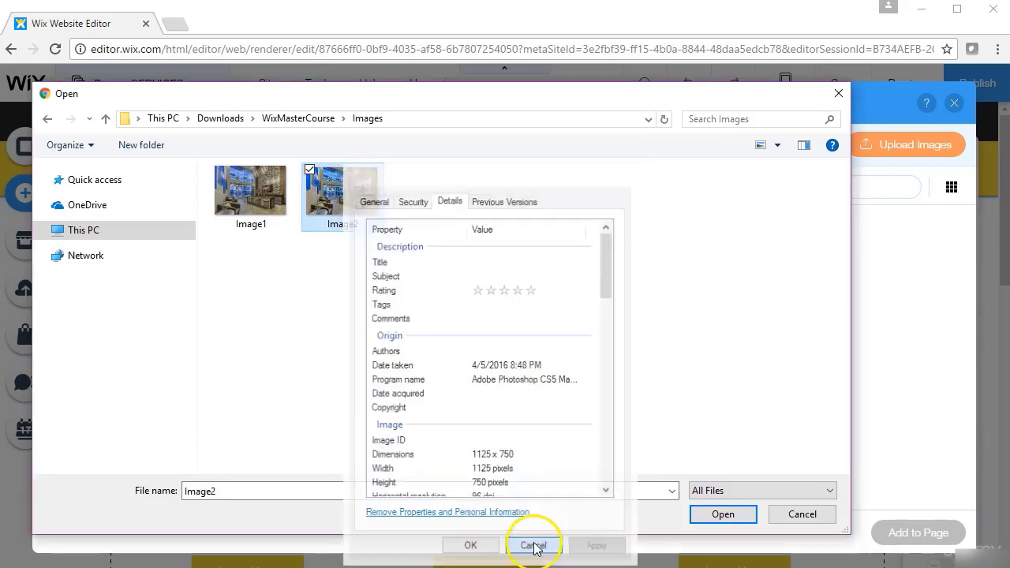
- Upload both Image1 and Image2 to the site's media library
click(266, 205)
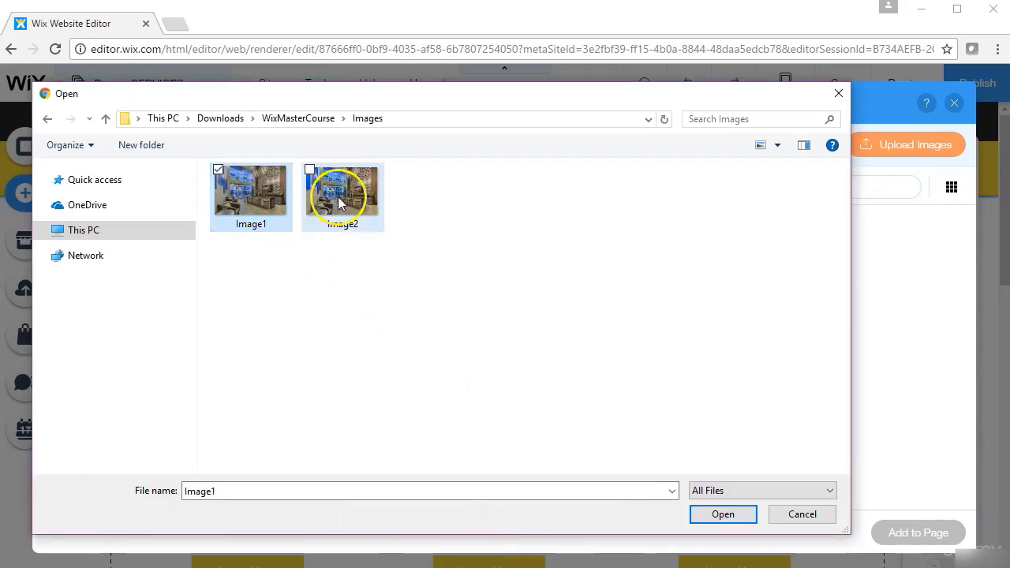
ctrl+click(338, 197)
click(742, 515)
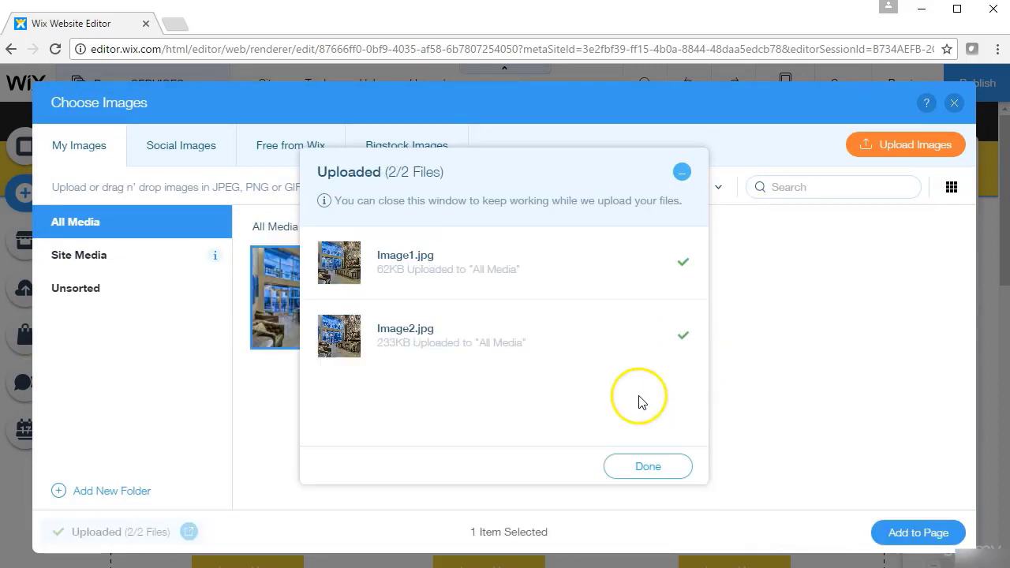
click(641, 466)
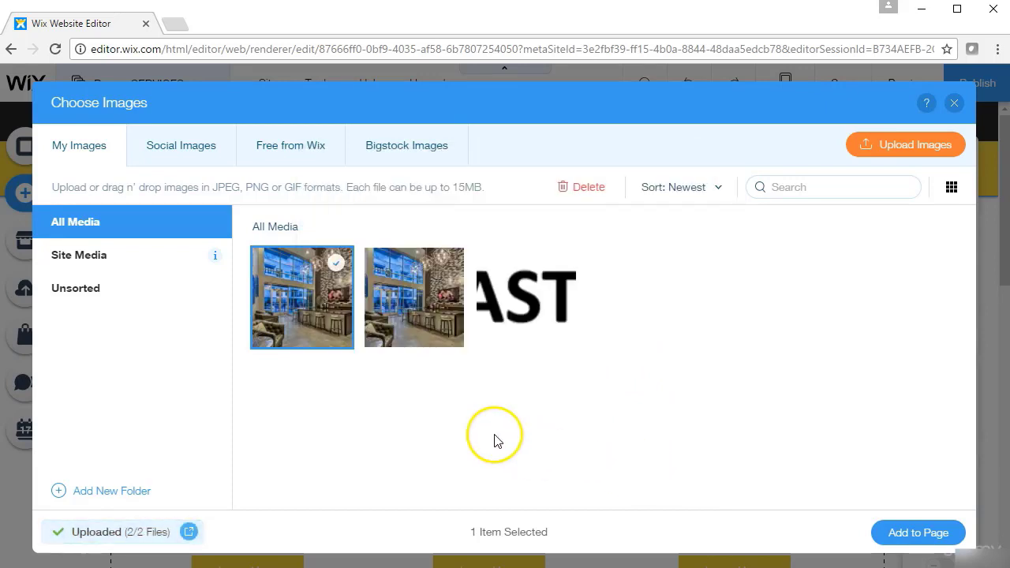
- Add only Image1.jpg to the SERVICES page and move it to about X 318, Y 244
click(391, 274)
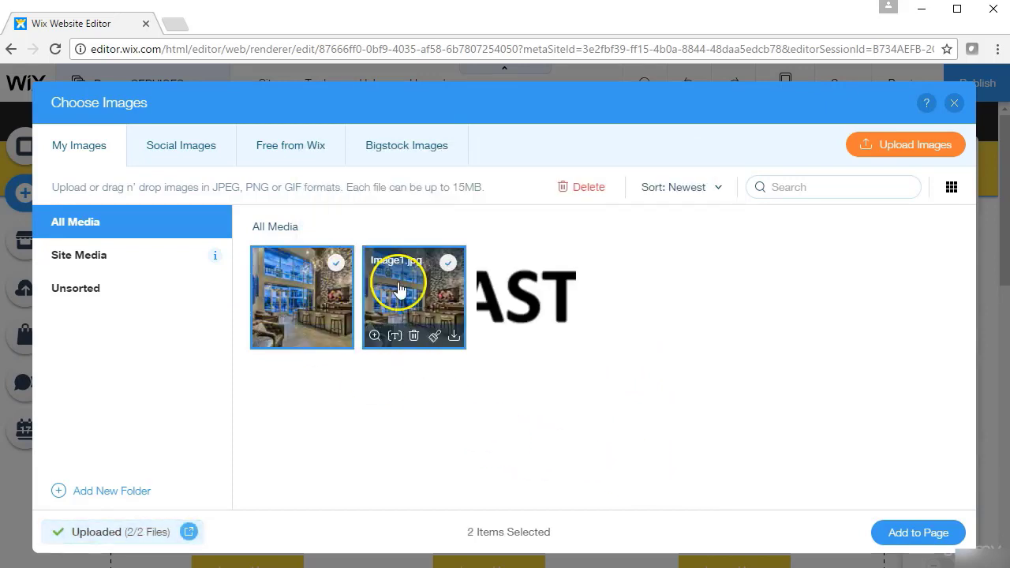
click(336, 263)
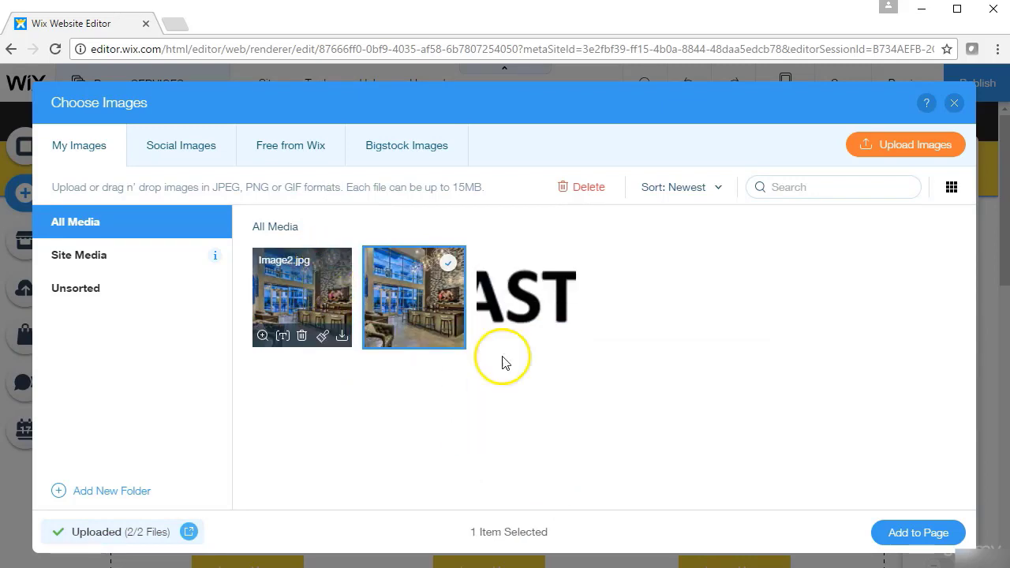
click(898, 533)
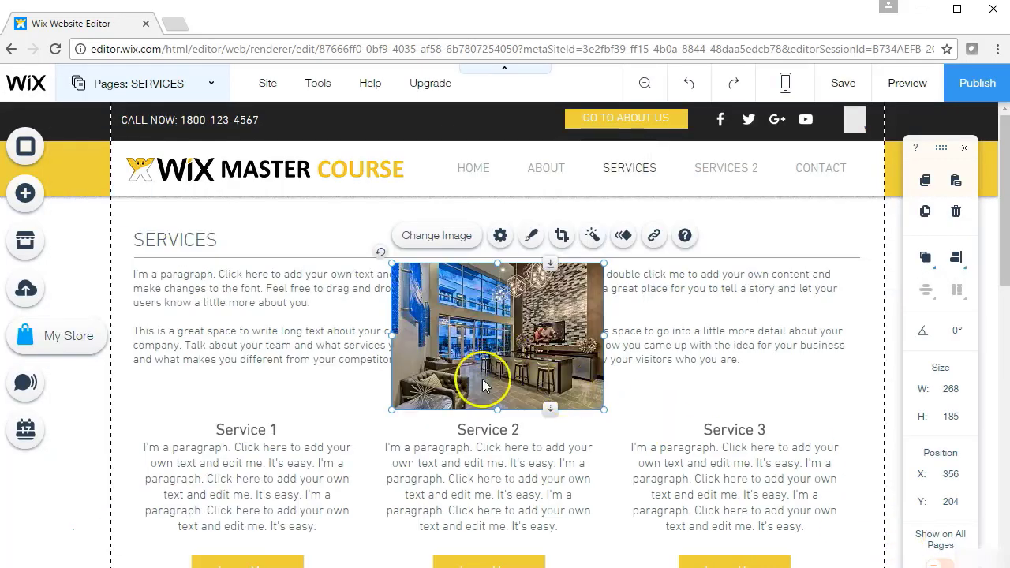
drag(482, 376, 472, 386)
click(671, 388)
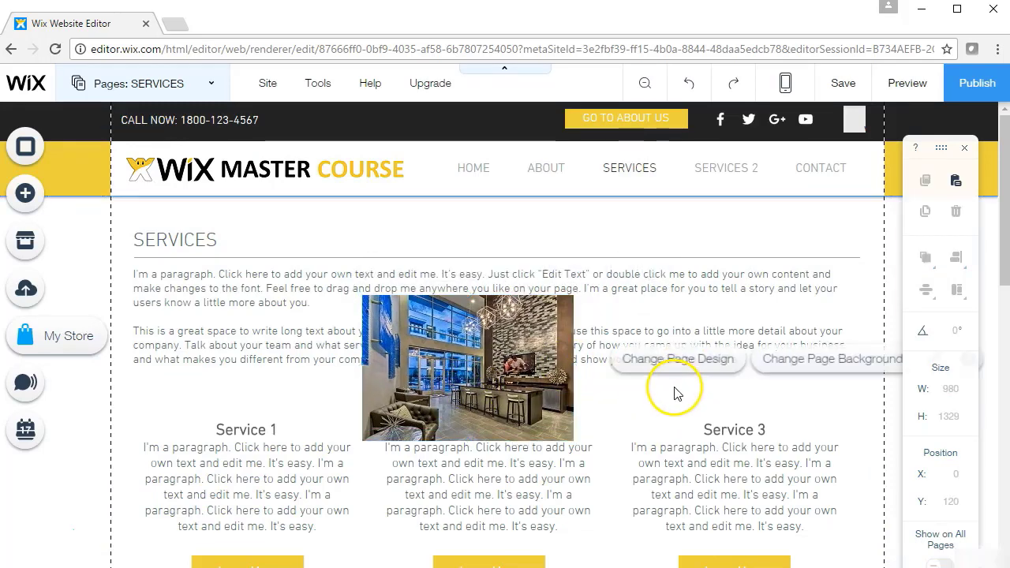
- Add Image2.jpg to the SERVICES page and move it to about X 490, Y 209, for comparison with the smaller image
click(26, 191)
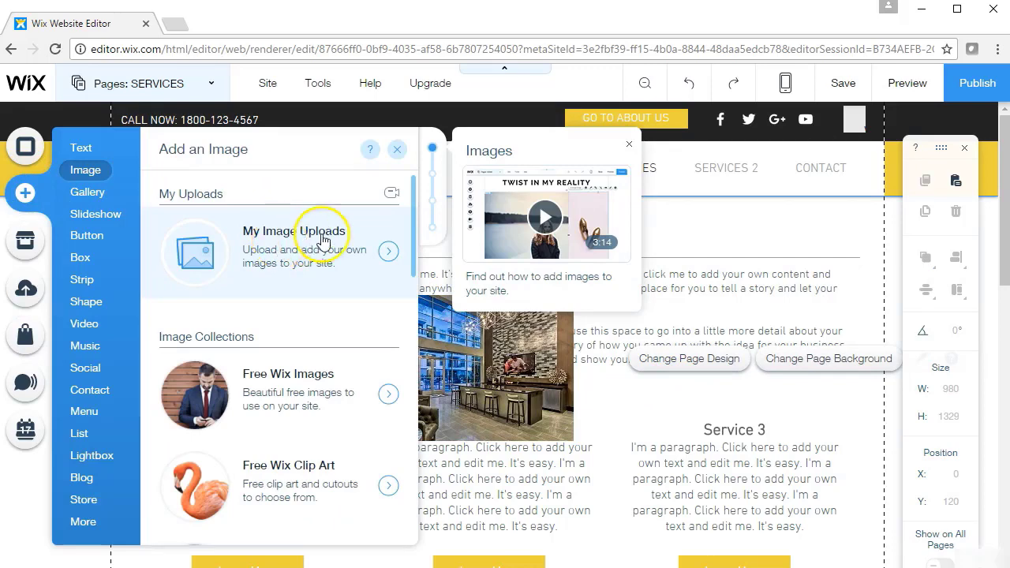
click(269, 237)
click(300, 289)
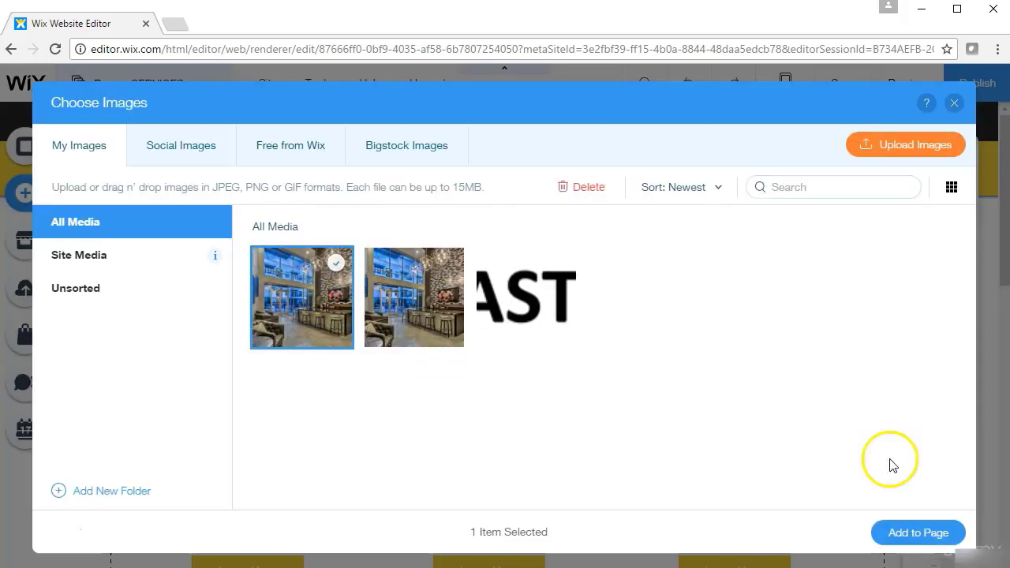
click(914, 530)
drag(657, 420, 717, 386)
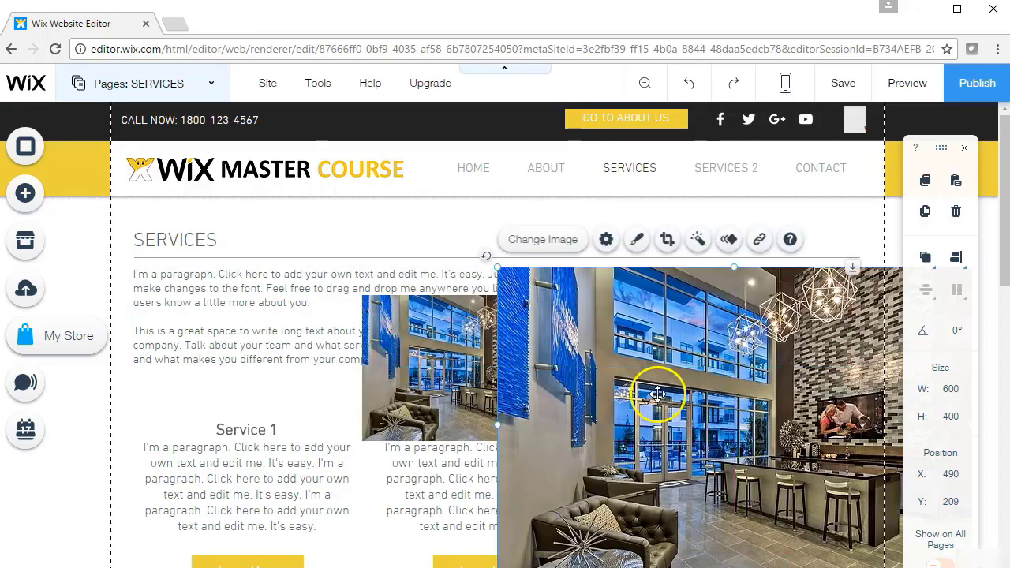
- Delete the newly added Image2 and Image1 from the intro area of the SERVICES page
key(Delete)
click(500, 384)
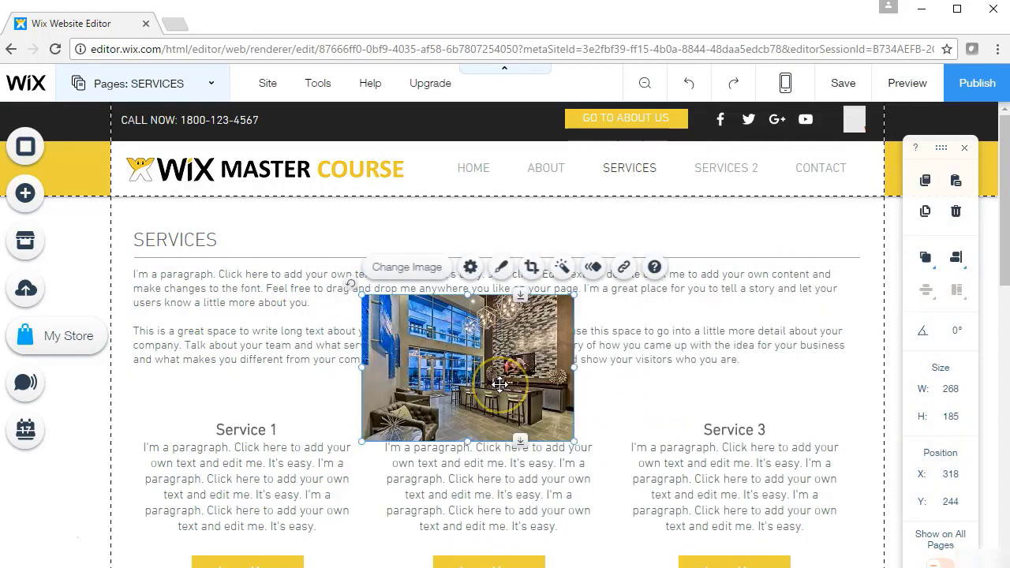
key(Delete)
- Replace the camera image near the end of the SERVICES page with Image1.jpg
drag(1002, 243, 987, 388)
click(479, 384)
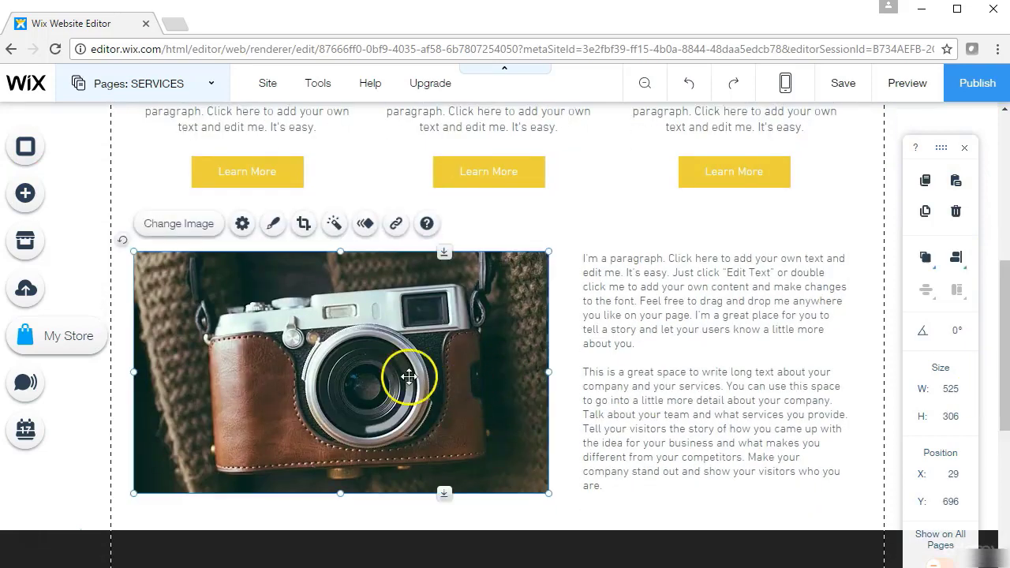
click(189, 229)
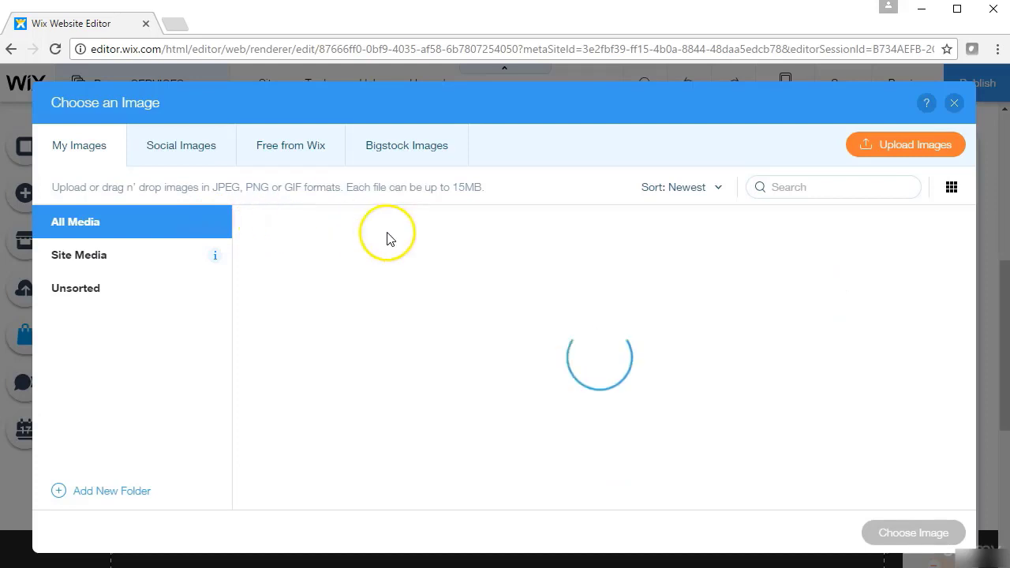
click(413, 294)
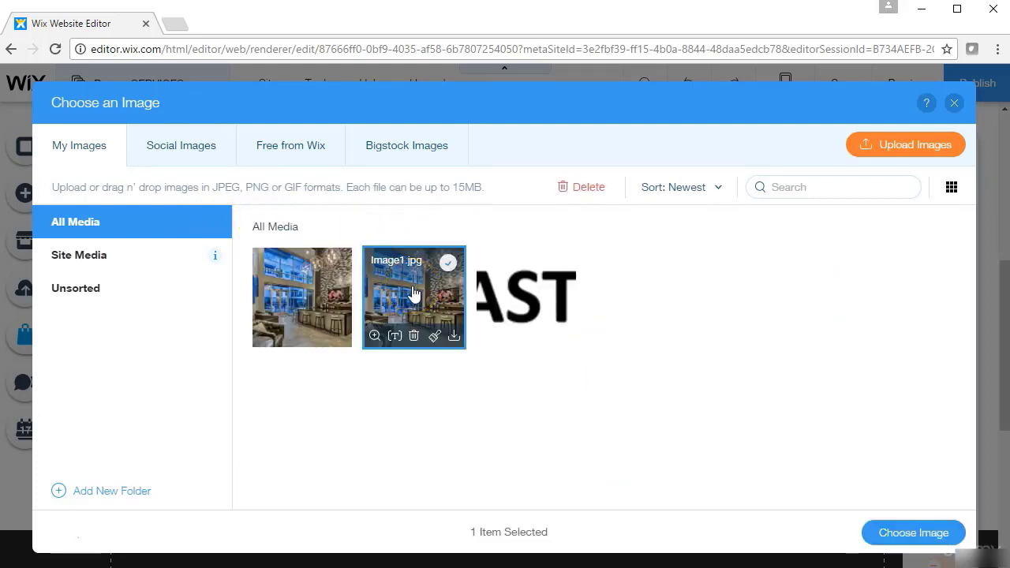
click(906, 534)
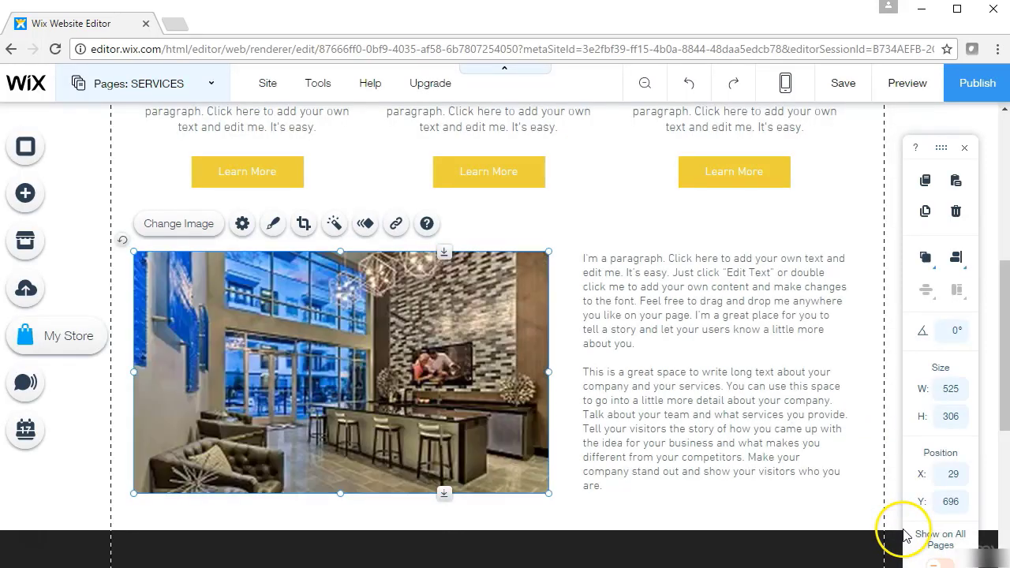
click(671, 406)
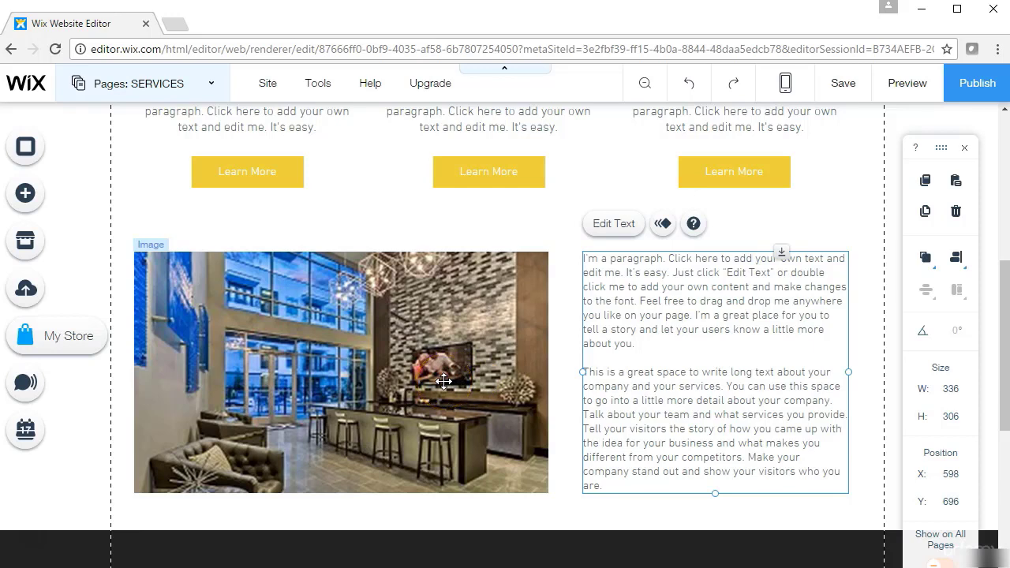
- Replace the image beside the paragraph below the Learn More buttons with Image2.jpg
click(444, 382)
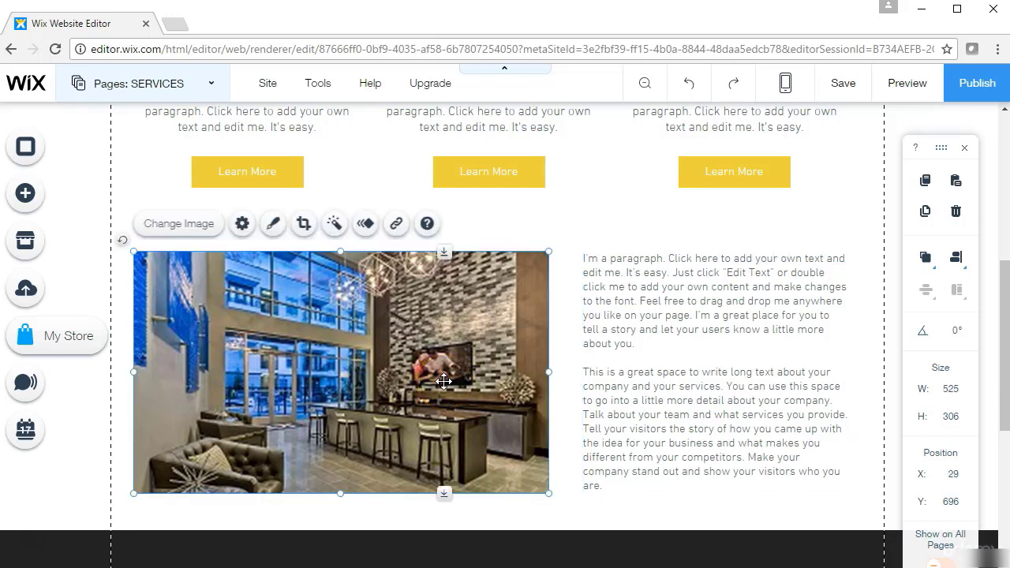
click(182, 223)
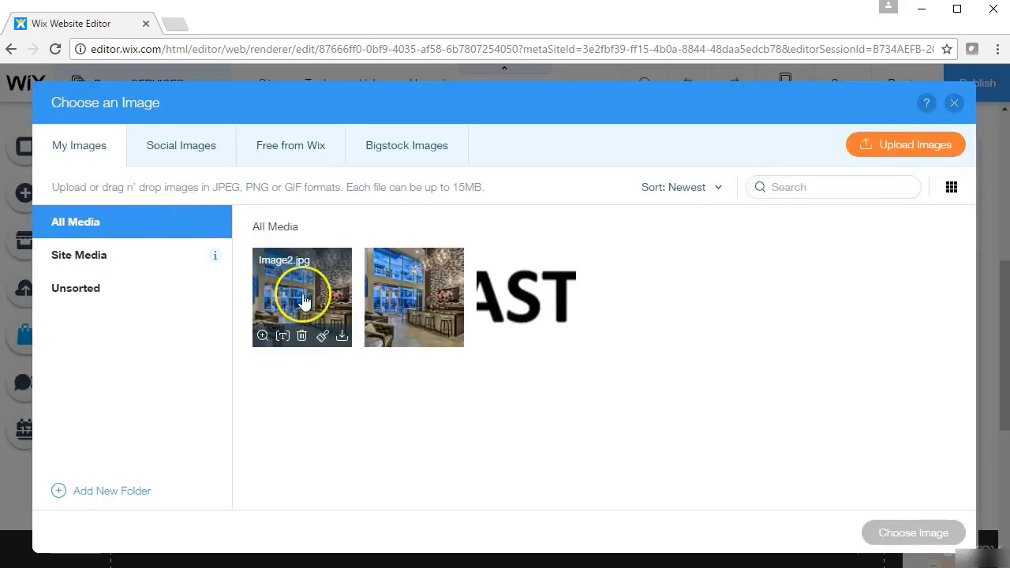
click(304, 300)
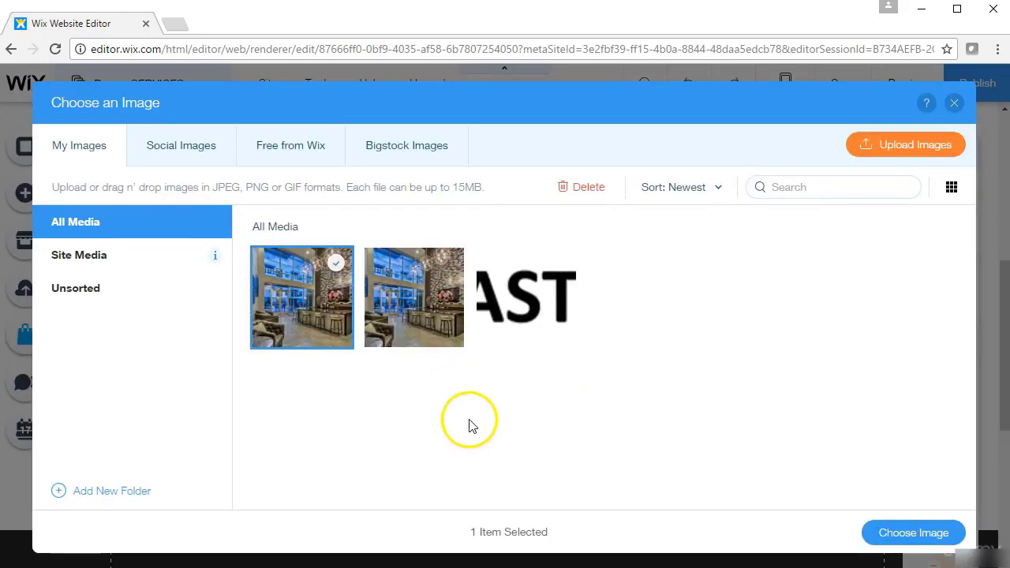
click(909, 535)
click(758, 383)
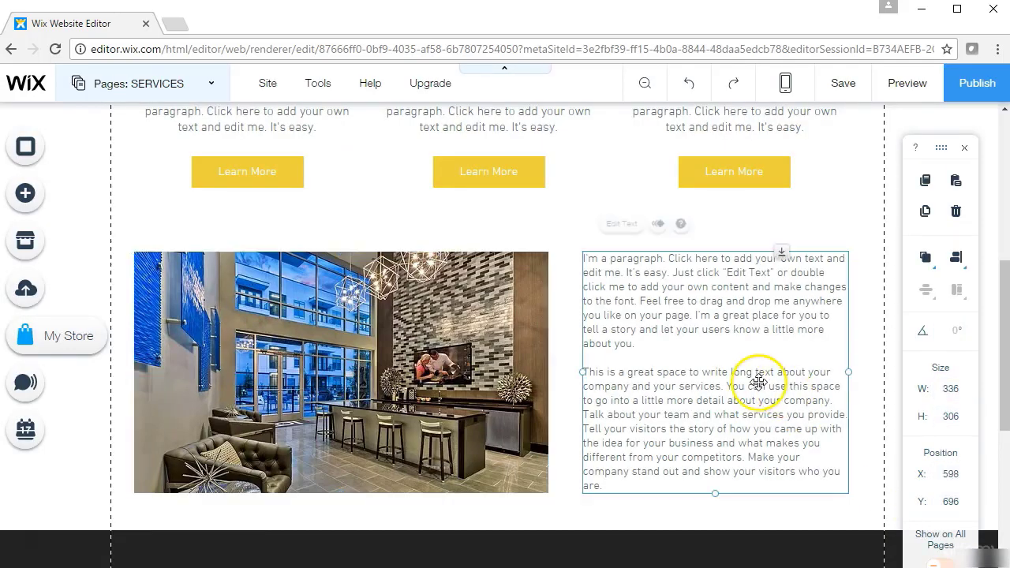
click(837, 241)
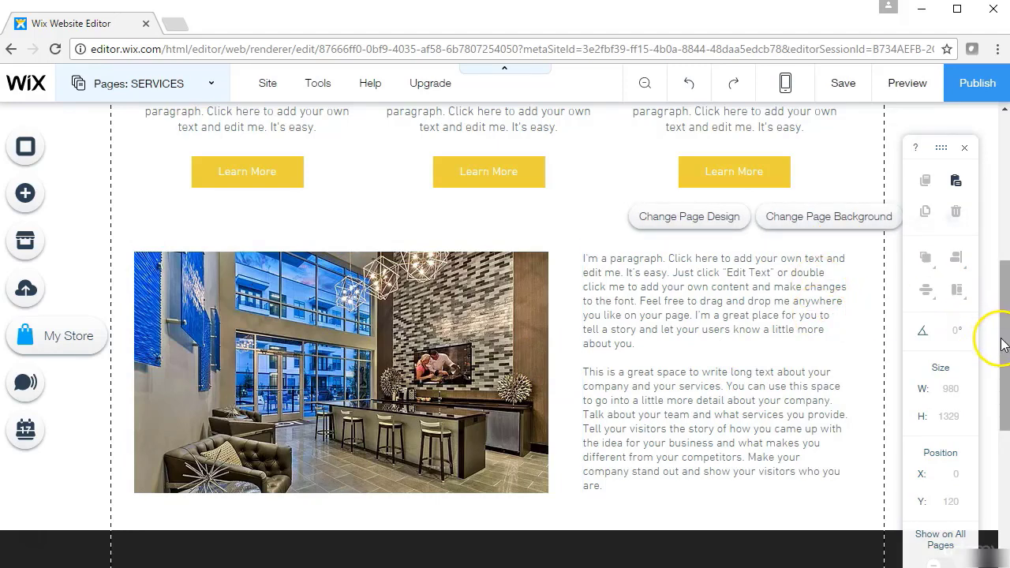
- Set the background of the dark strip above the SERVICES page footer to the second lounge image in All Media
drag(1003, 343, 994, 469)
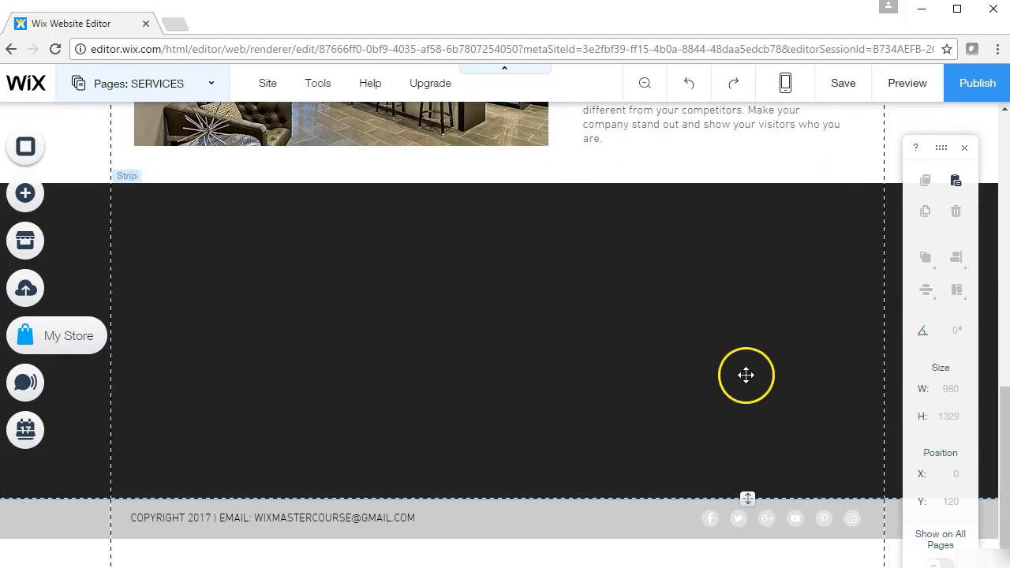
click(745, 376)
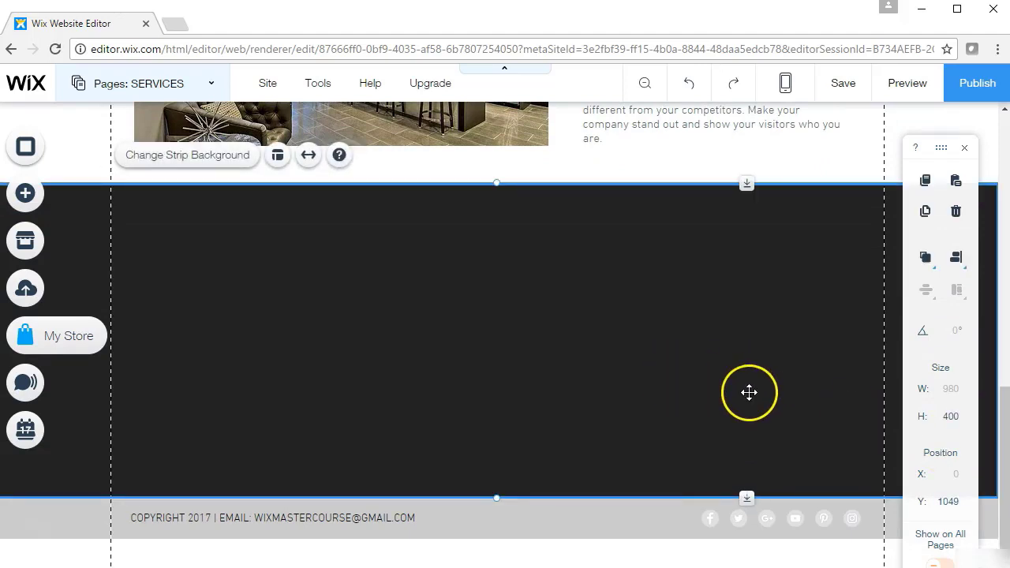
click(226, 168)
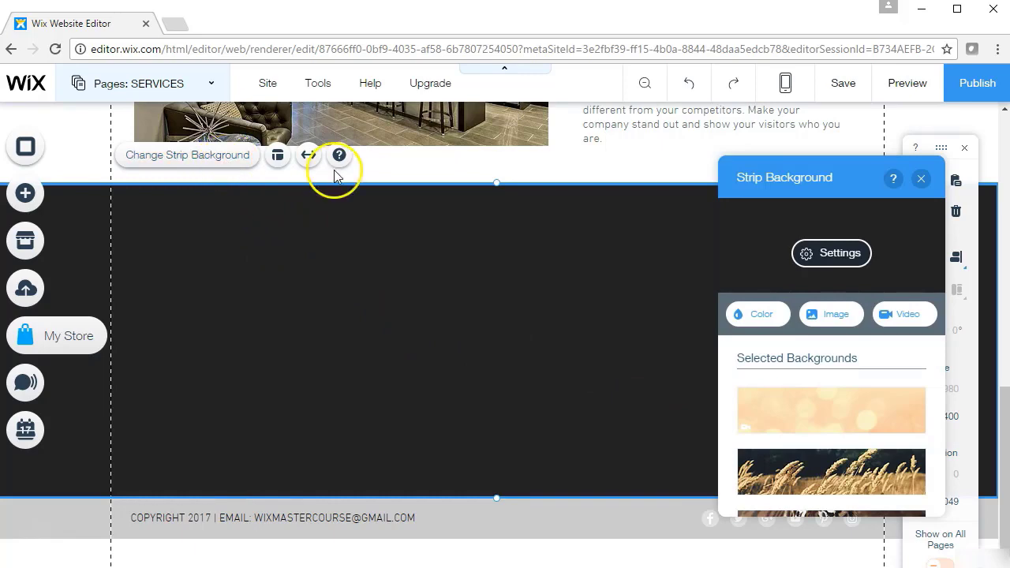
click(834, 322)
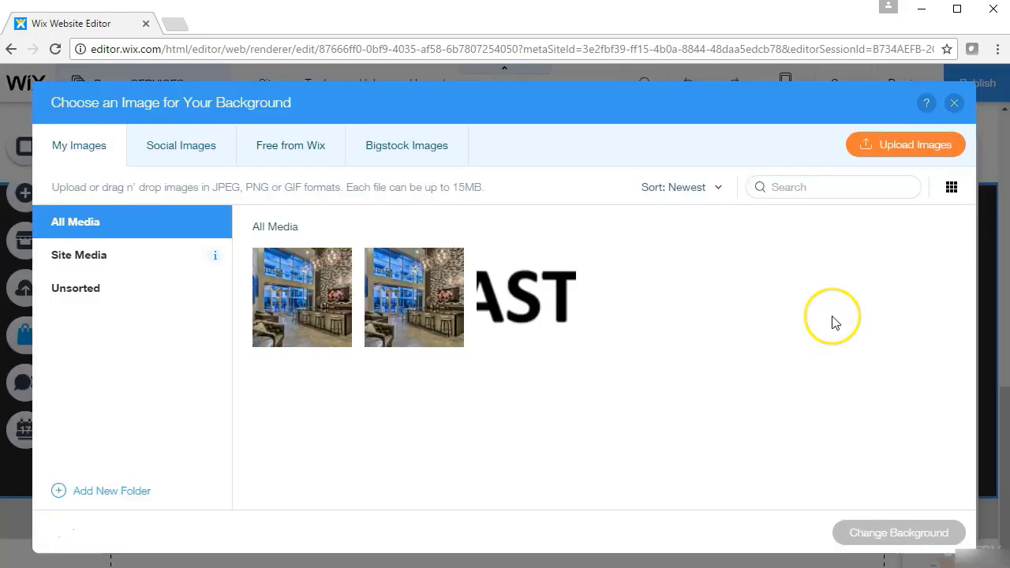
click(414, 273)
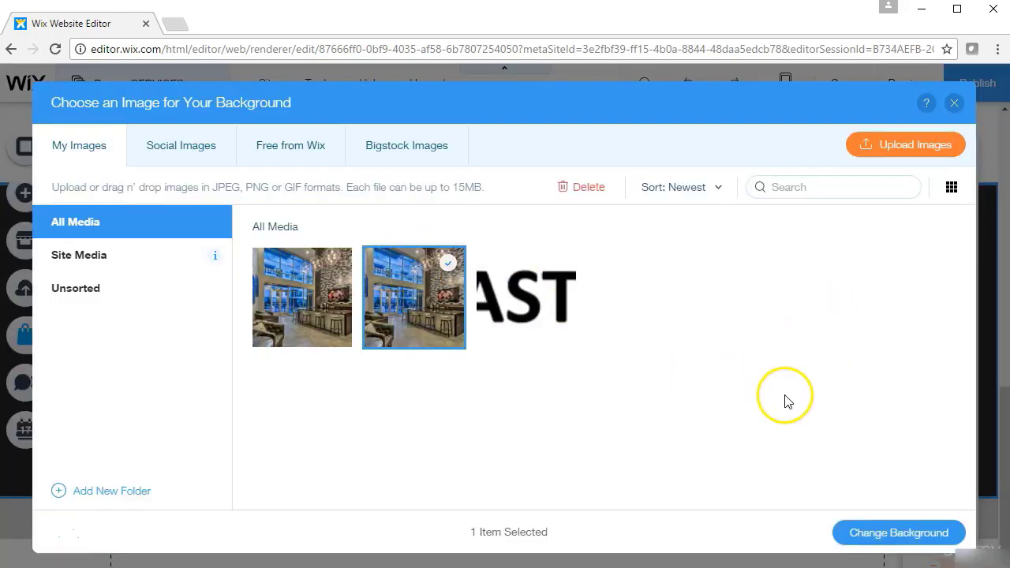
click(891, 533)
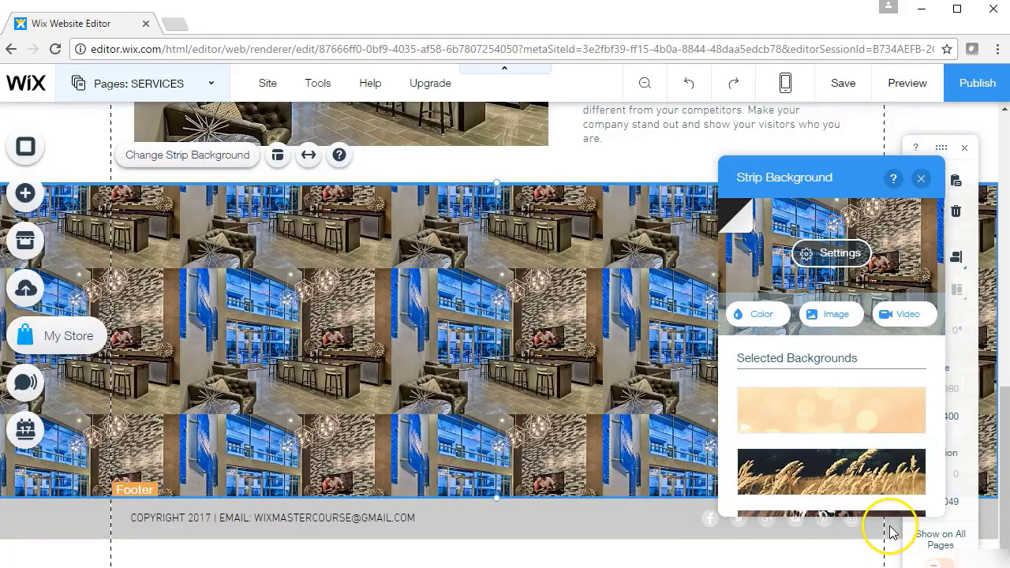
- Set the strip background image's scaling to Scale to Fill
click(834, 254)
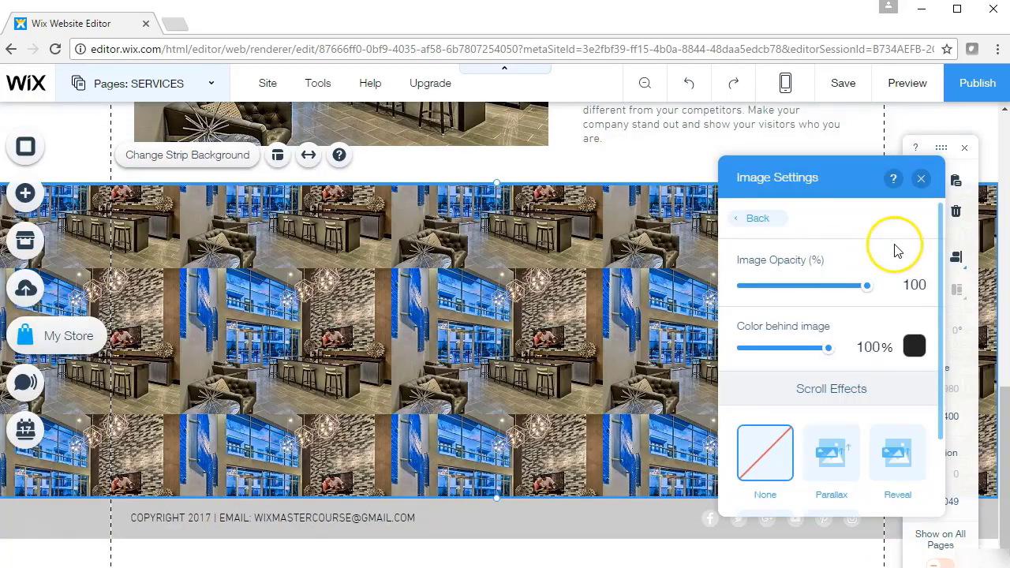
drag(948, 305, 947, 489)
click(800, 361)
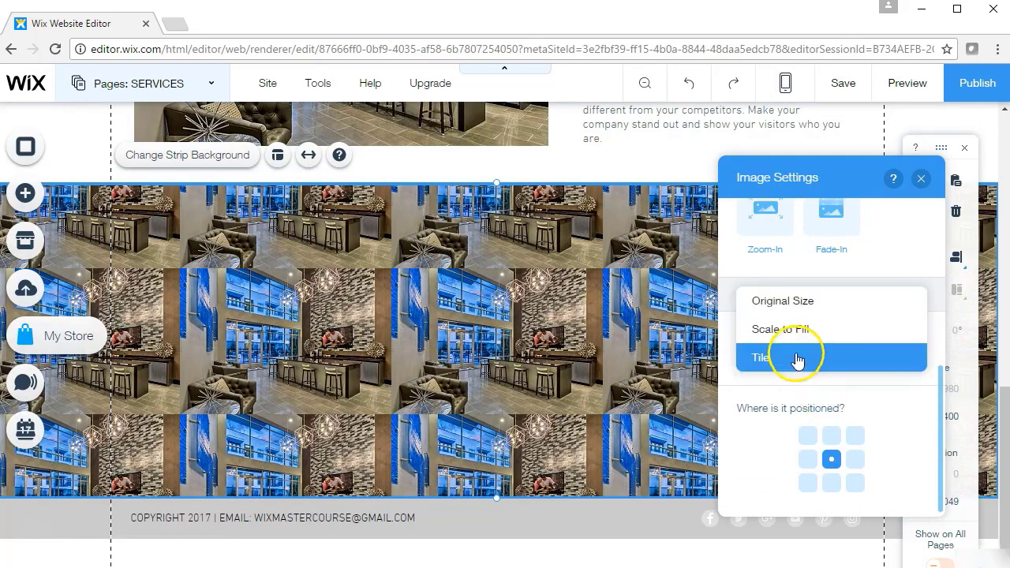
click(796, 329)
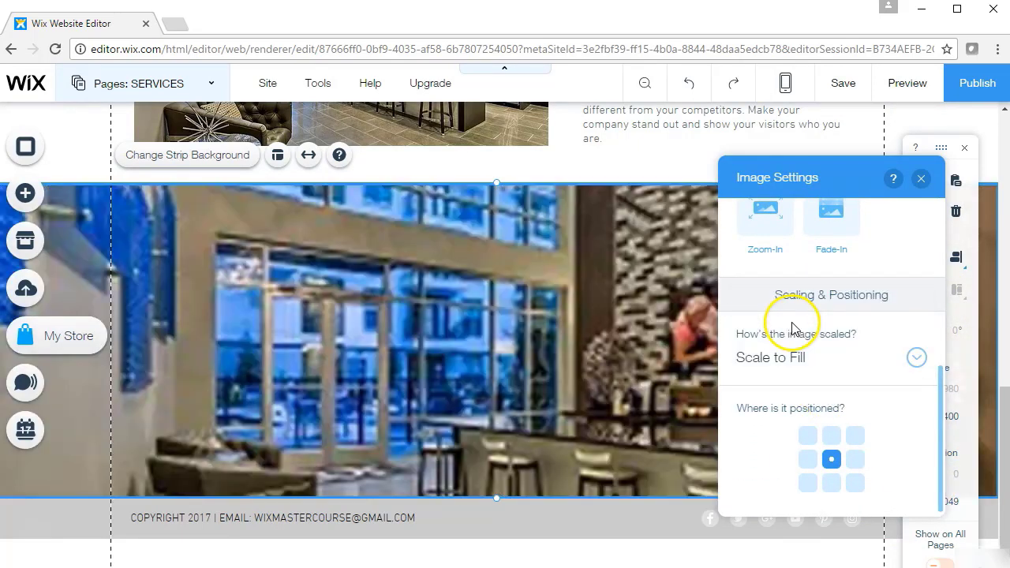
click(921, 177)
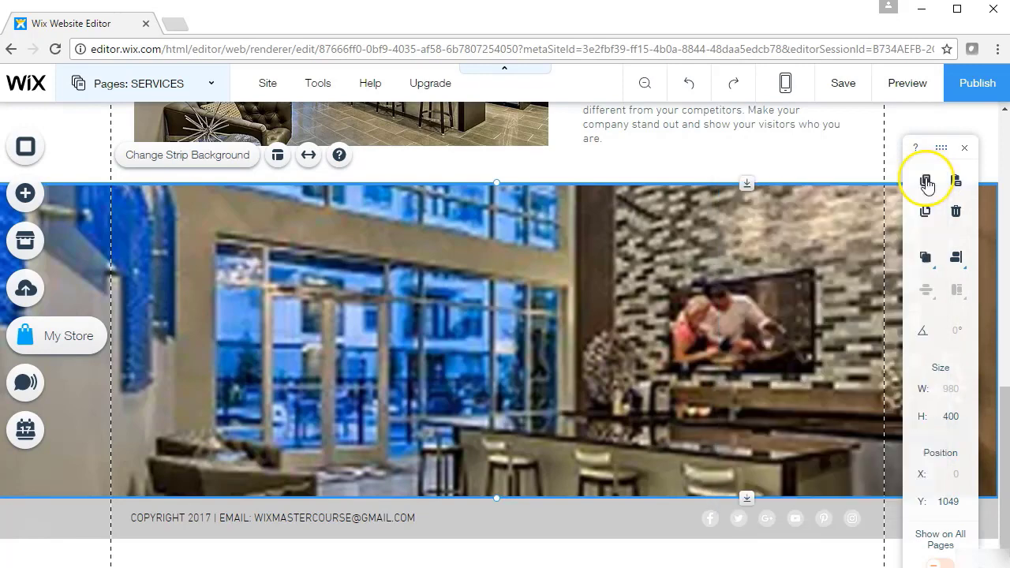
click(837, 181)
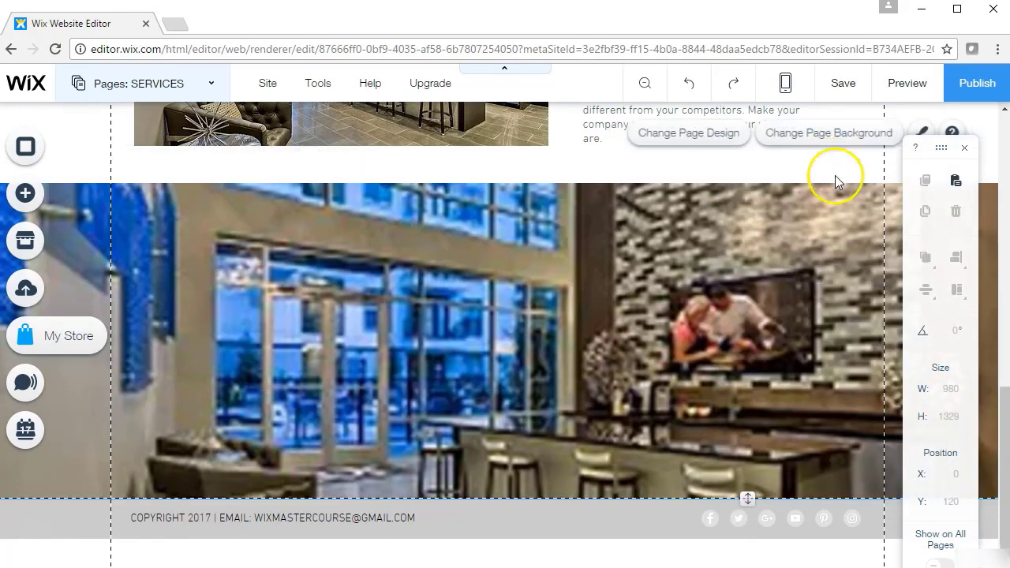
- Replace the background image of the strip above the footer with the first lounge image in All Media
click(758, 274)
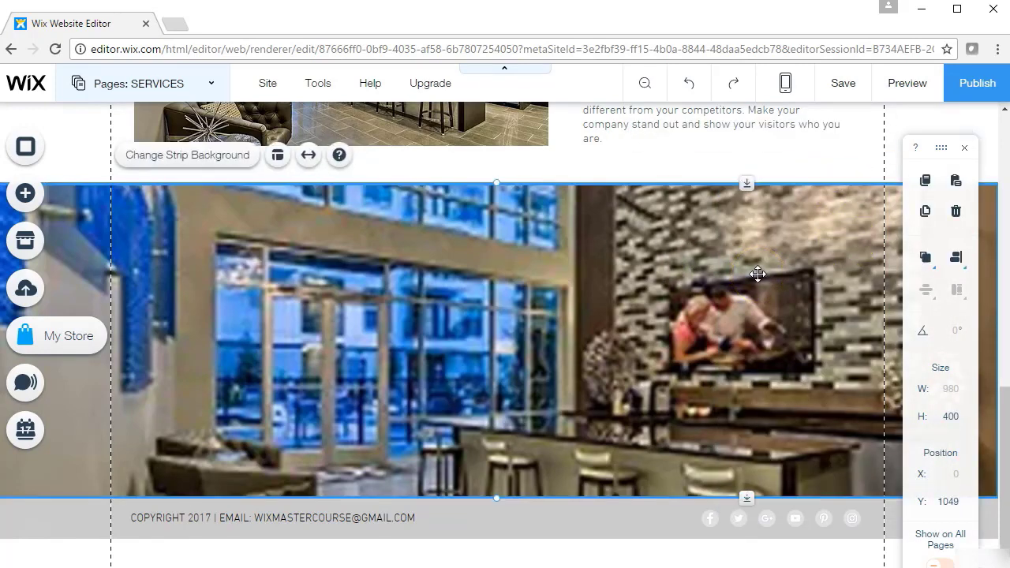
click(188, 156)
click(846, 323)
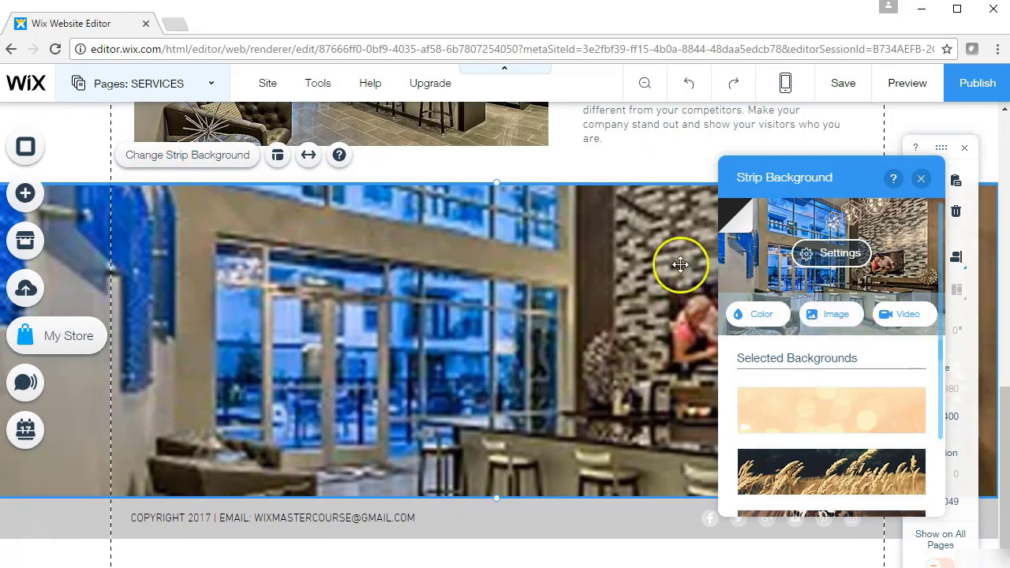
click(312, 286)
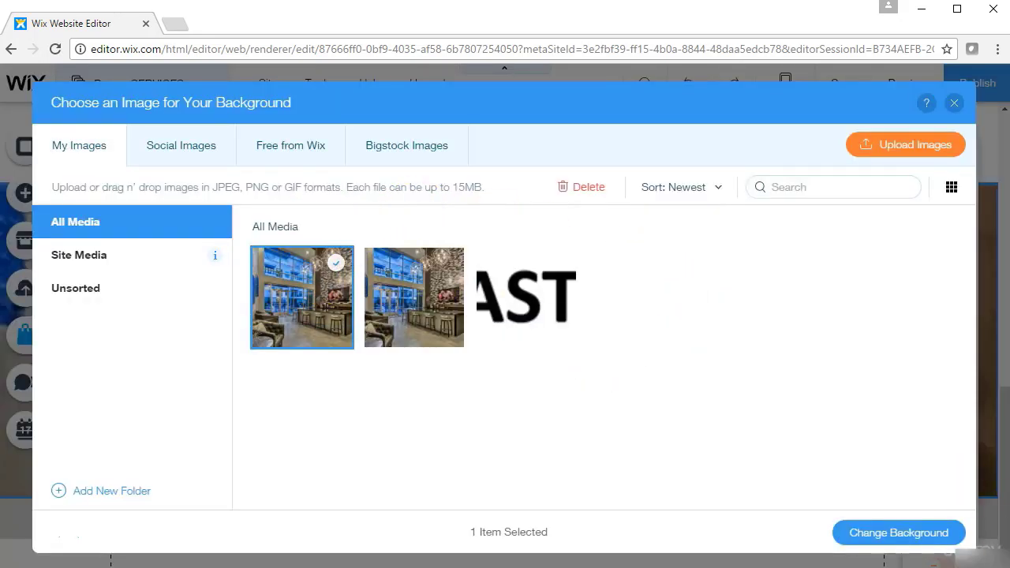
click(943, 535)
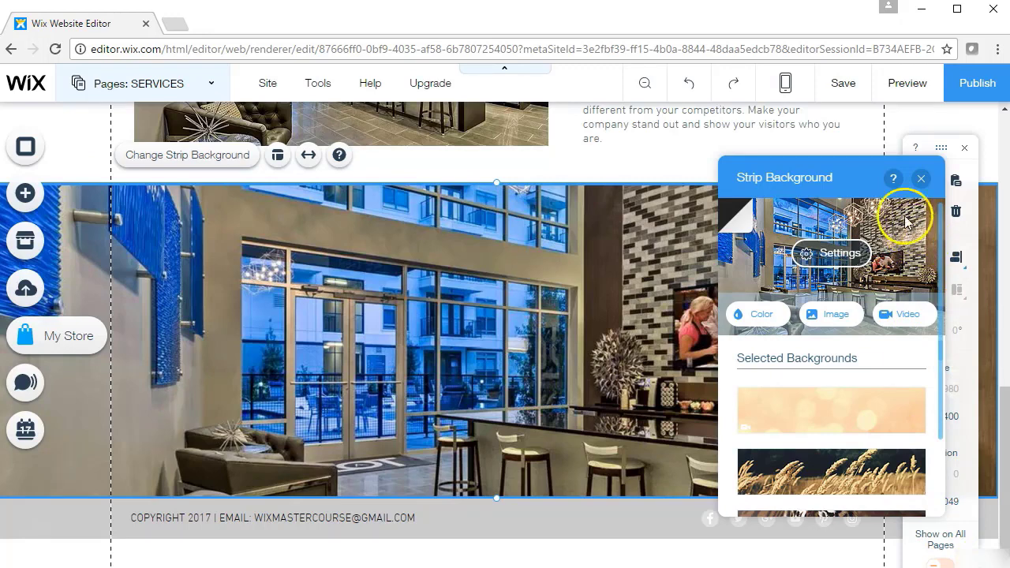
click(920, 178)
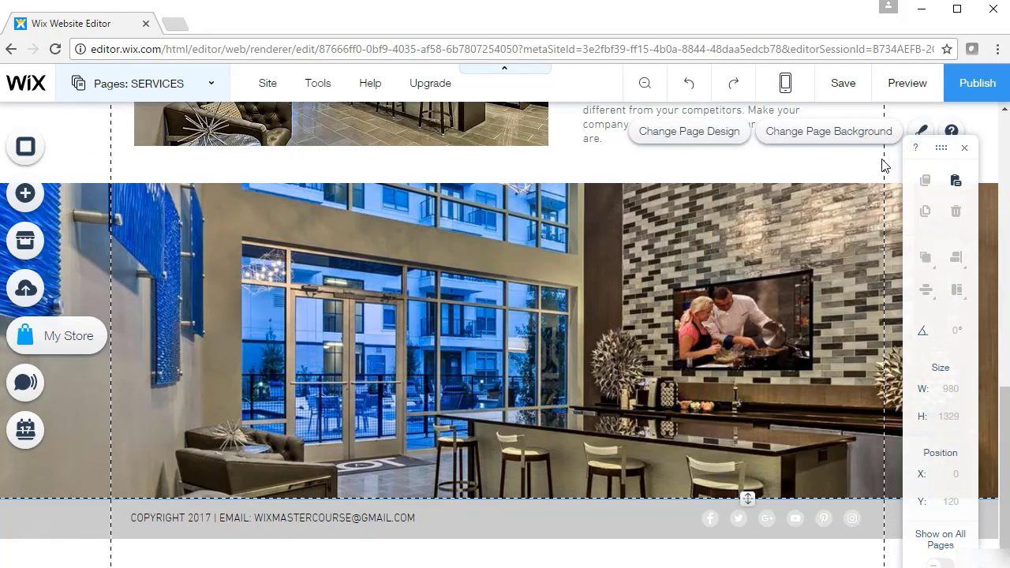
- Examine the image strip, the lounge image beside the paragraph and the overall layout of the SERVICES page
click(781, 233)
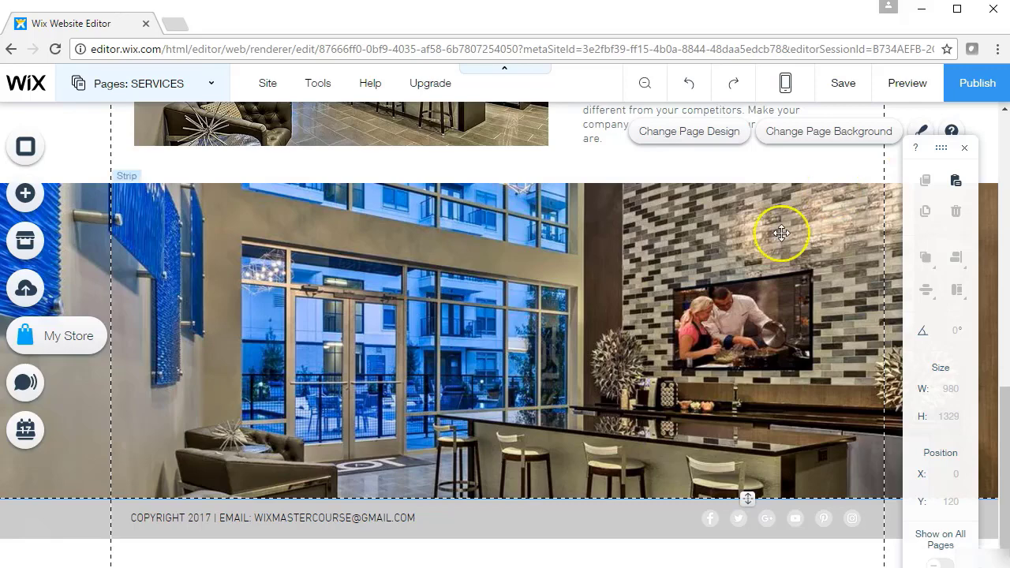
click(735, 249)
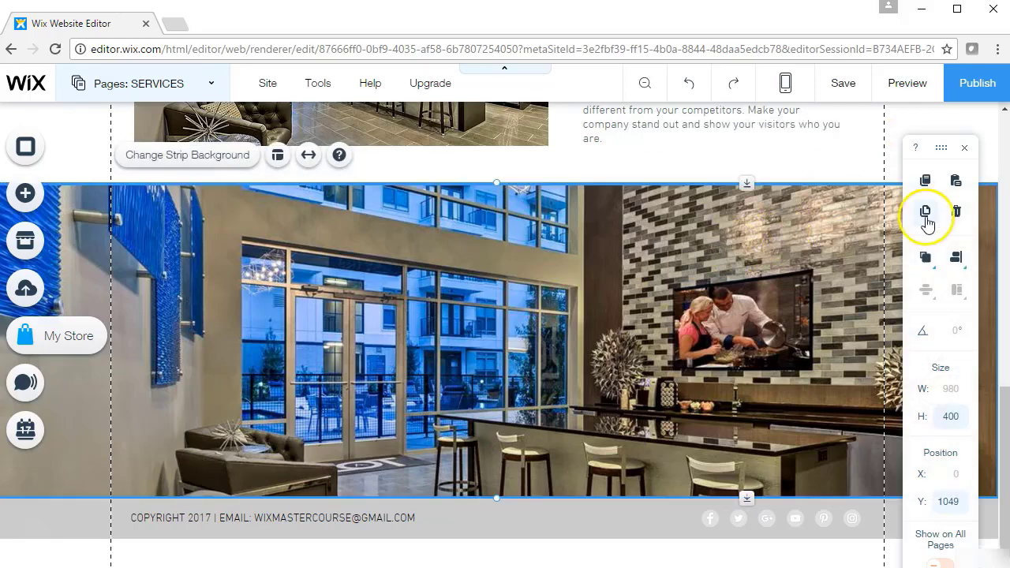
drag(1004, 402, 857, 300)
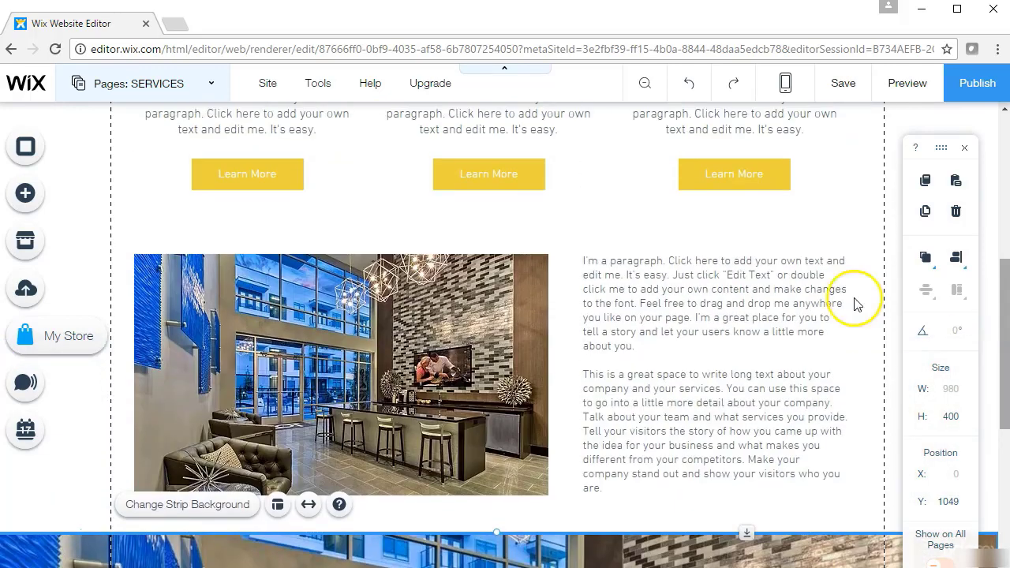
click(468, 289)
drag(1007, 376, 1002, 233)
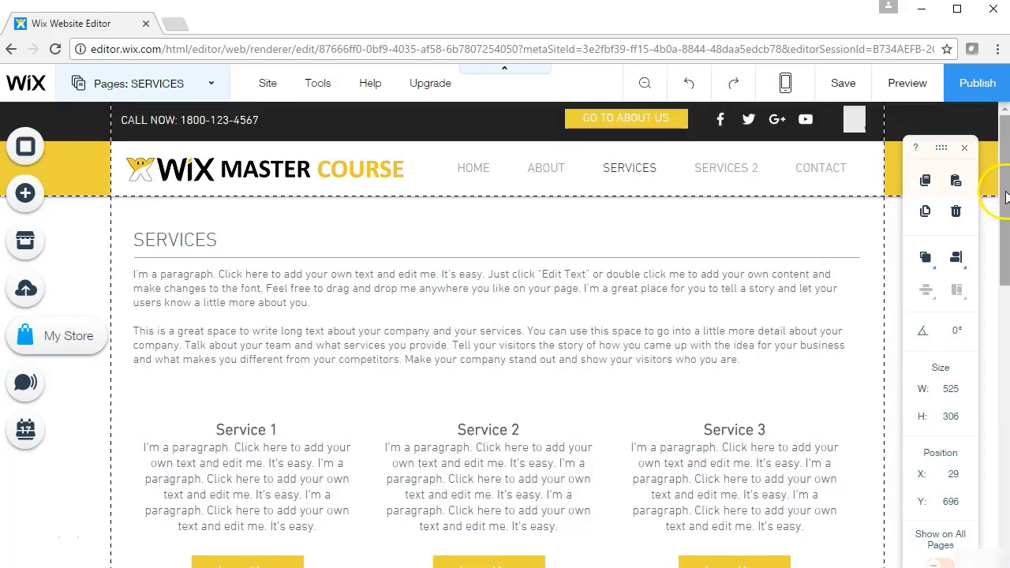
scroll(1004, 235, down, 2)
drag(1004, 235, 1001, 470)
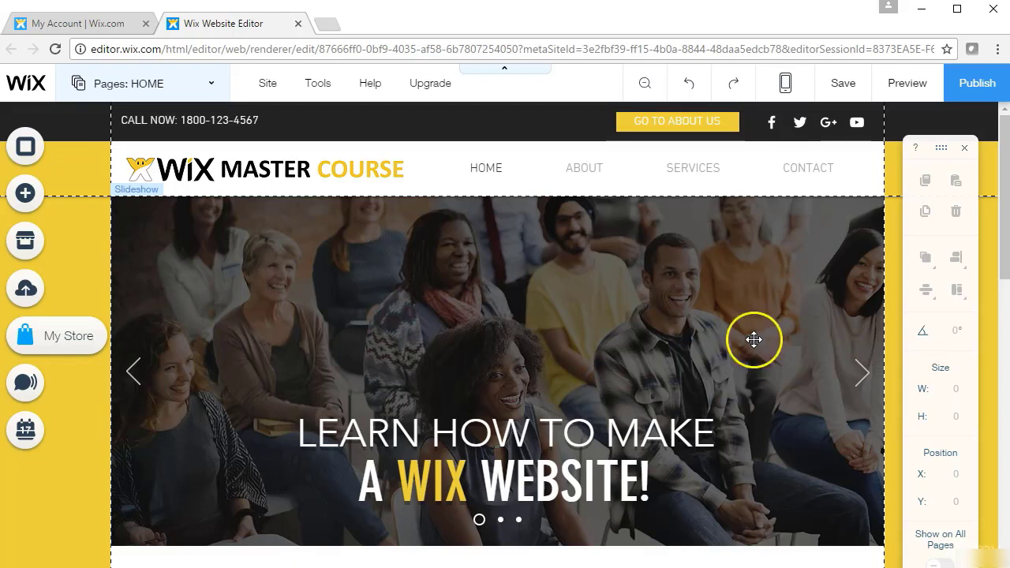
- Examine the HOME page header, including the logo, navigation menu, phone text, GO TO ABOUT US button, social icons and dark strip
click(371, 169)
click(473, 168)
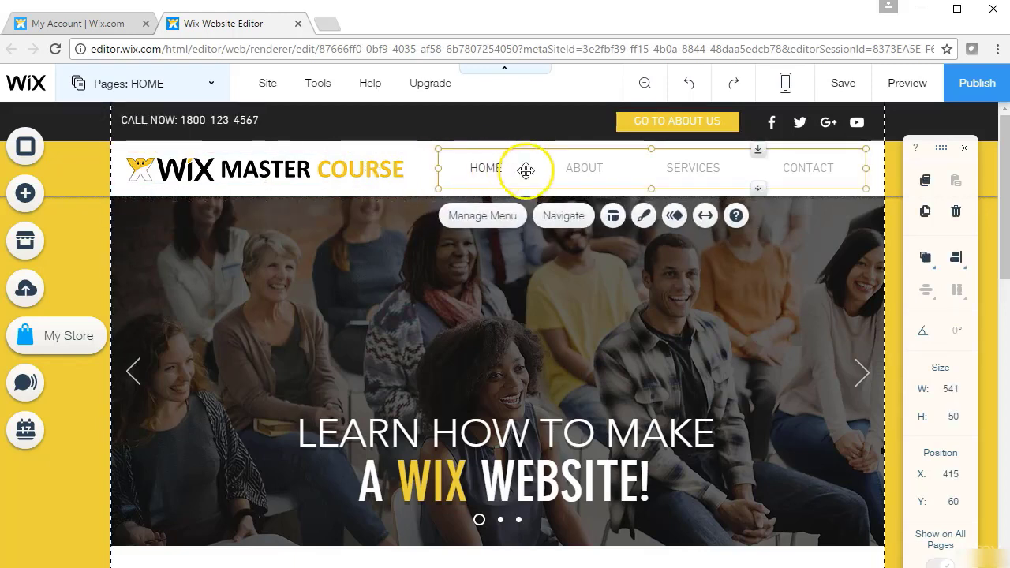
click(434, 167)
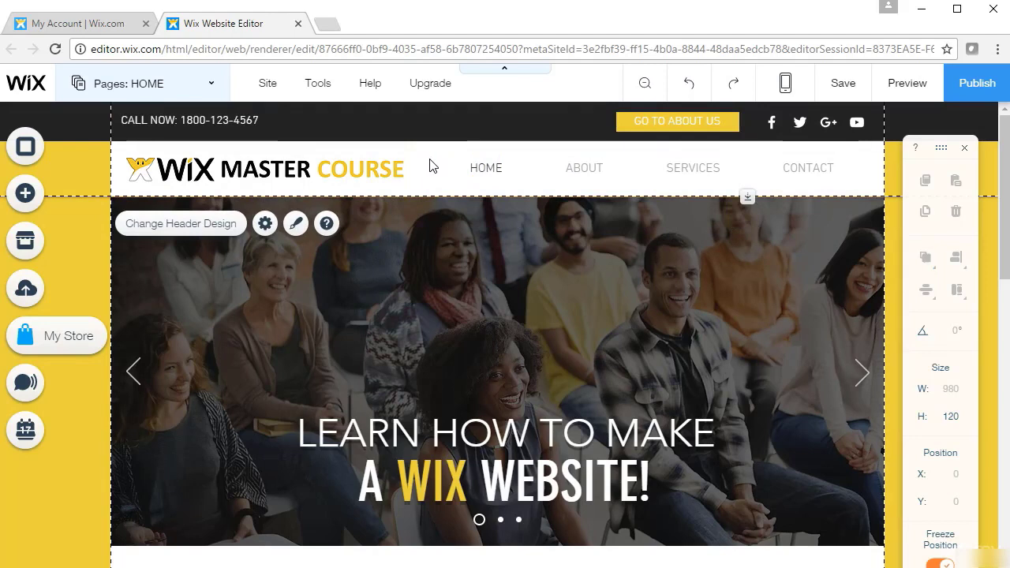
click(266, 122)
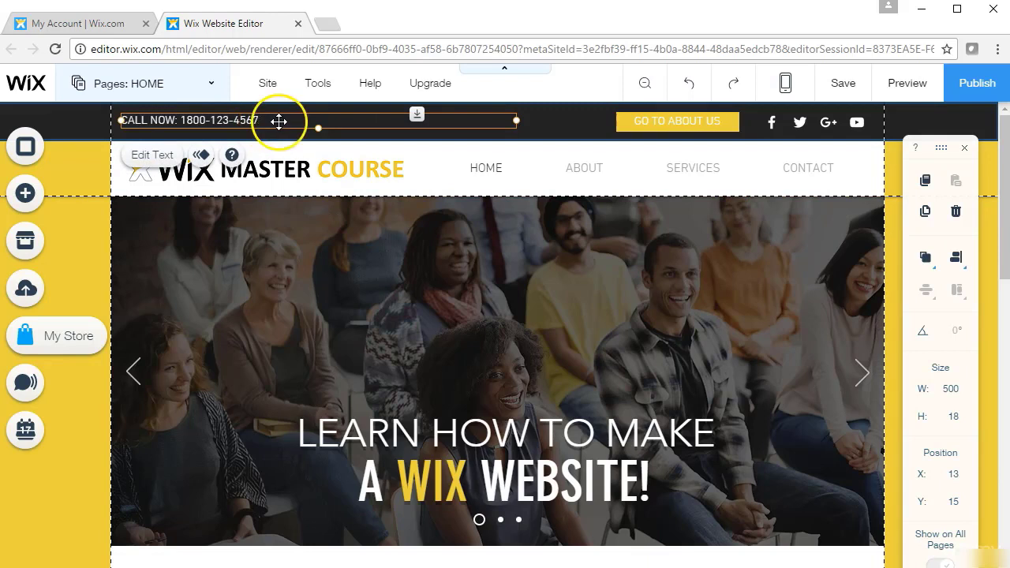
click(663, 123)
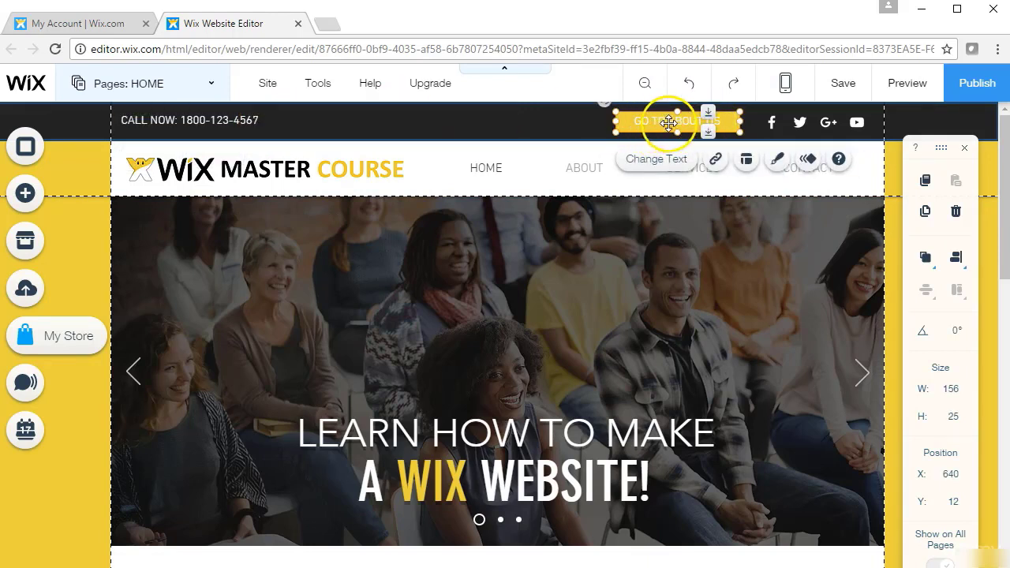
click(833, 123)
click(922, 123)
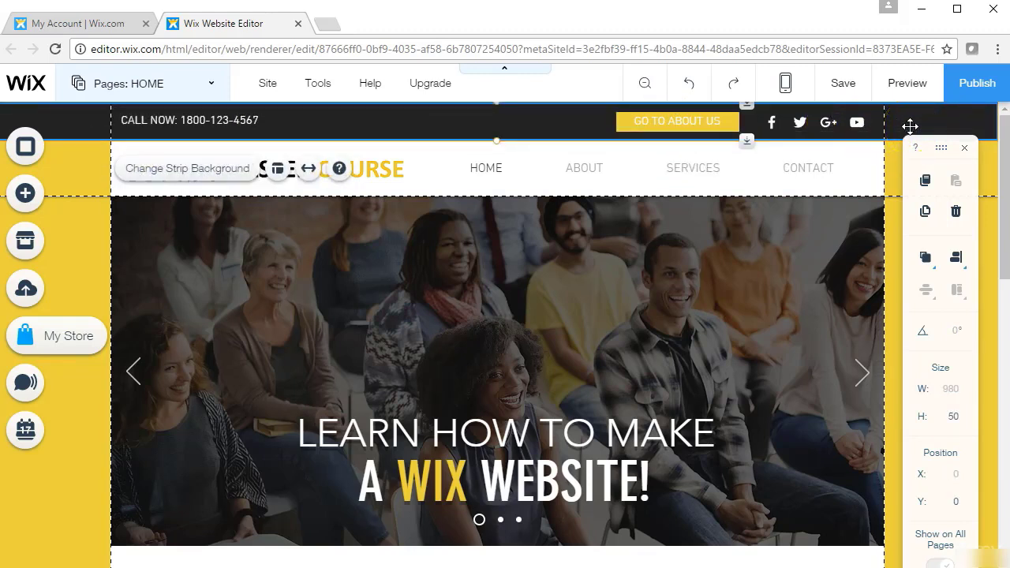
click(898, 156)
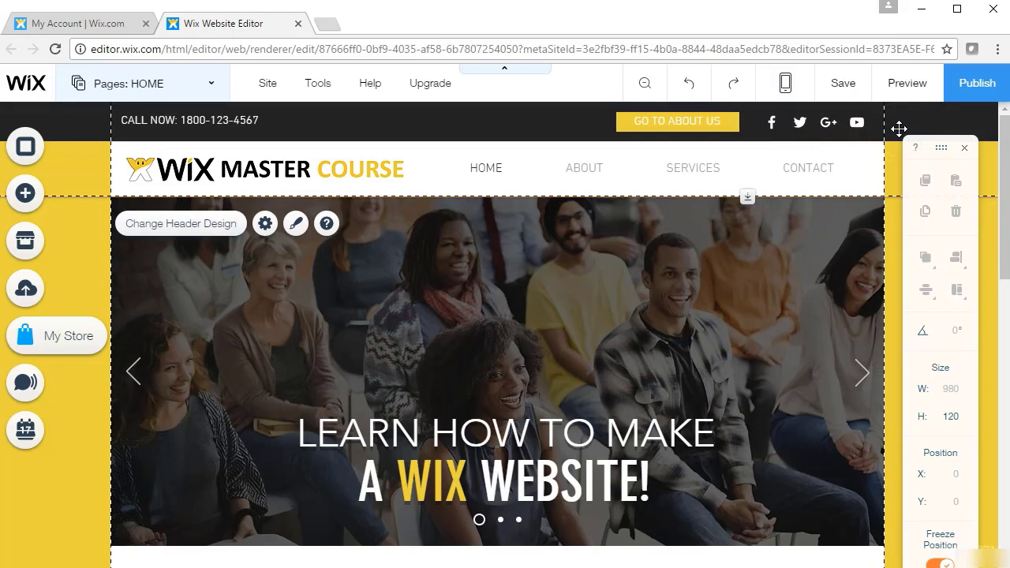
click(710, 117)
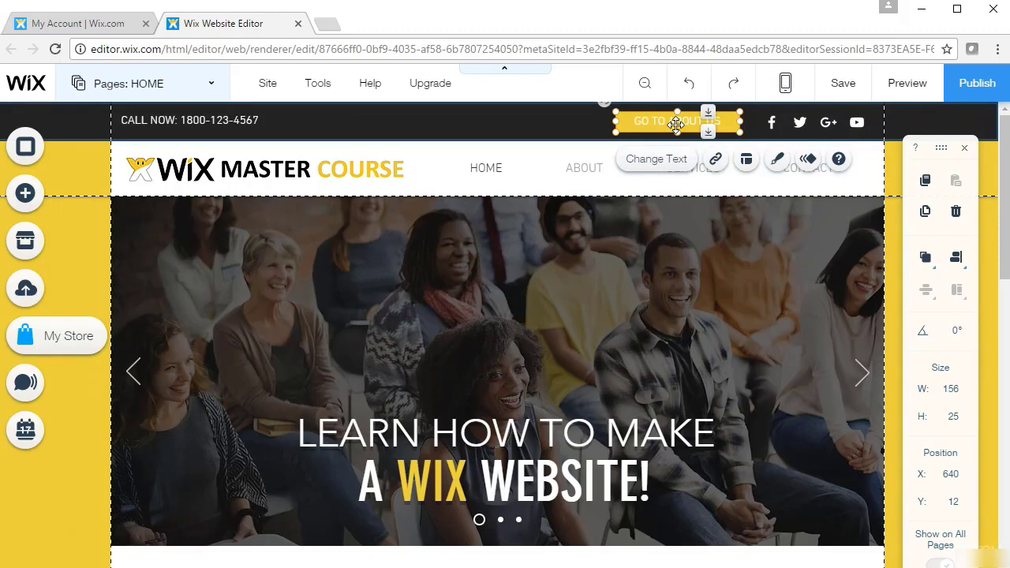
click(543, 124)
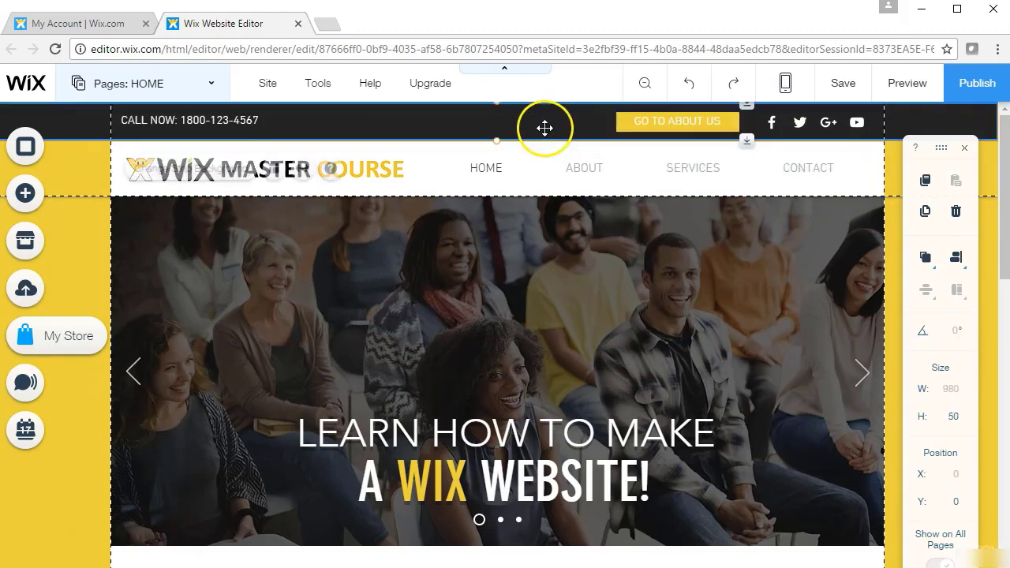
- Try removing the navigation menu, phone text and social icons from the HOME page header, and undo these deletions
click(504, 167)
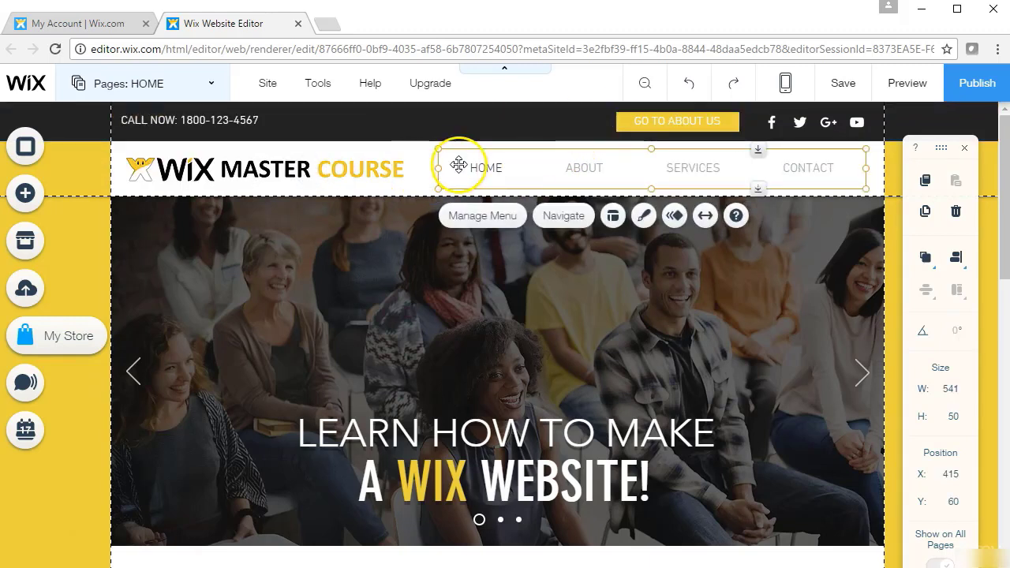
key(Delete)
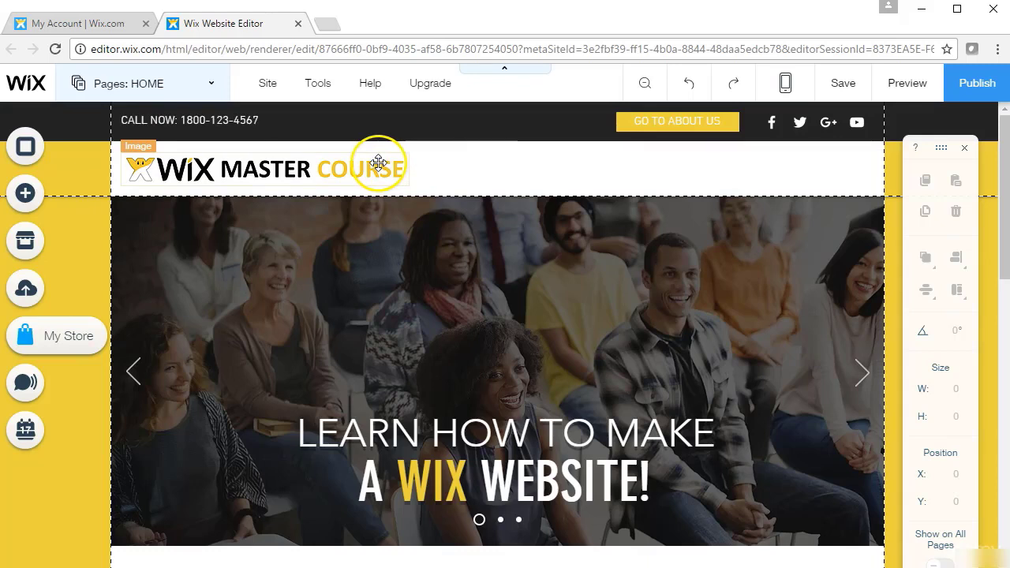
click(264, 119)
key(Delete)
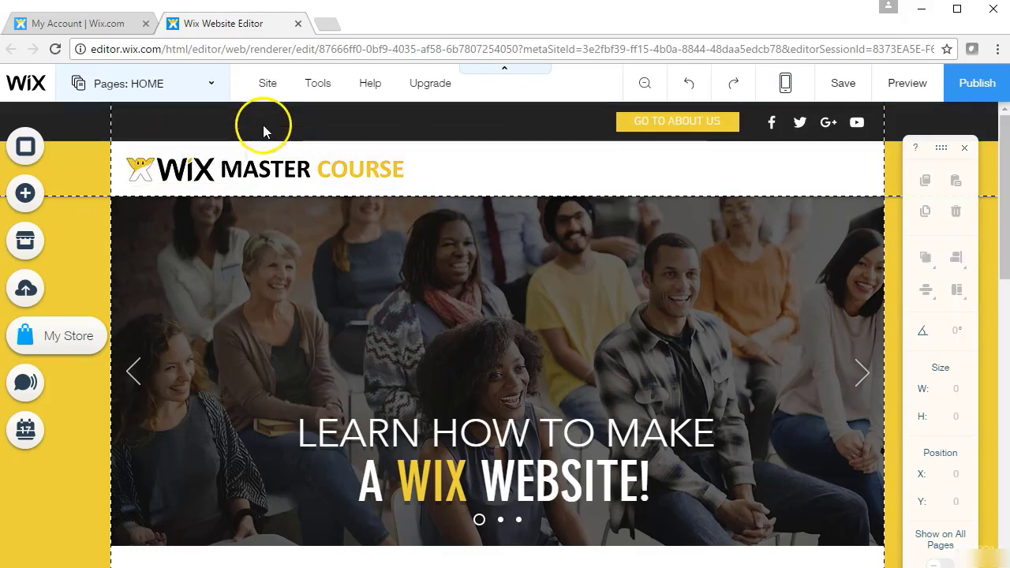
click(828, 120)
key(Delete)
click(674, 152)
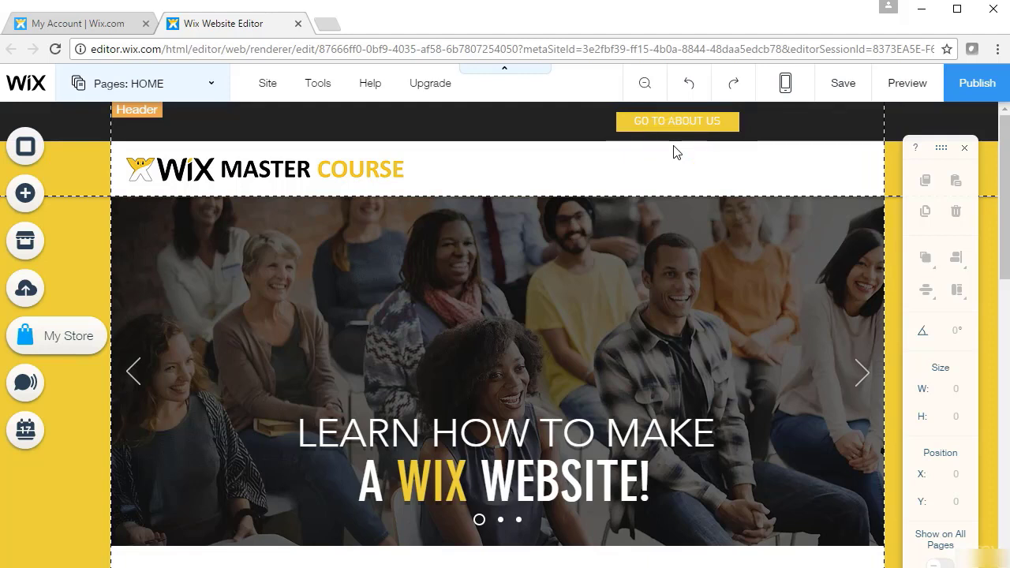
click(693, 86)
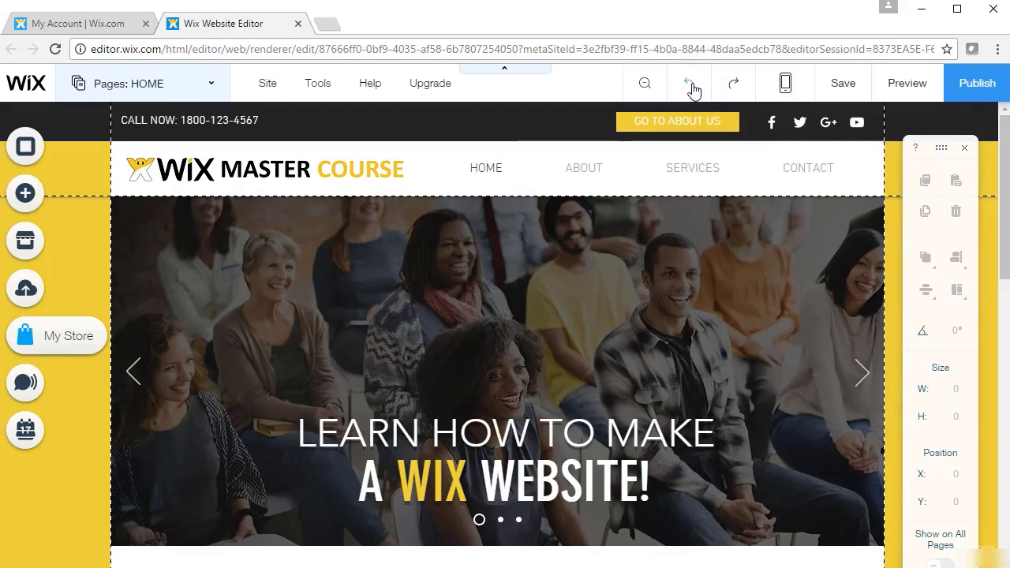
- Examine the header menu and dark strip, and the copyright text and social icons in the HOME page footer
click(620, 175)
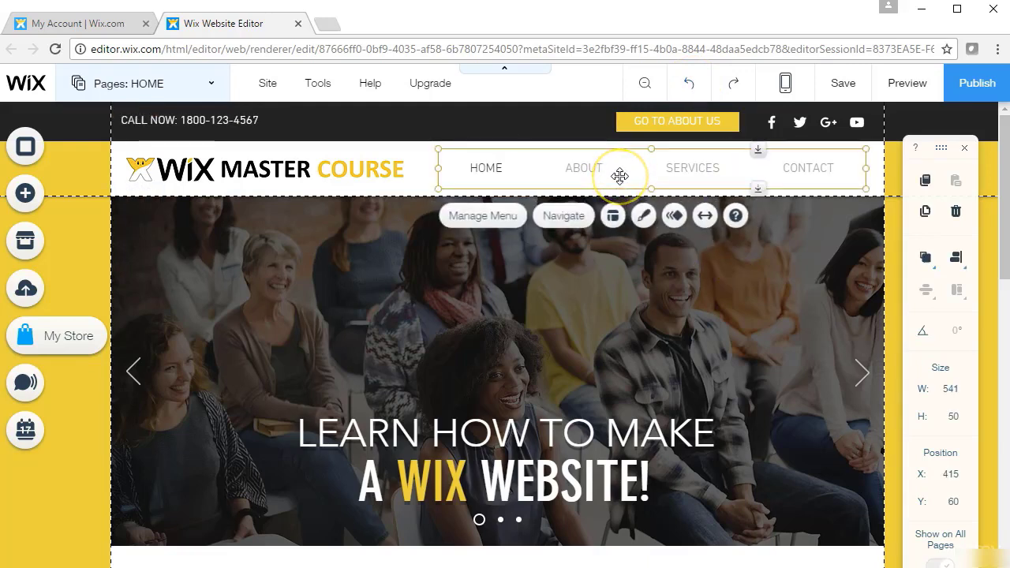
click(271, 132)
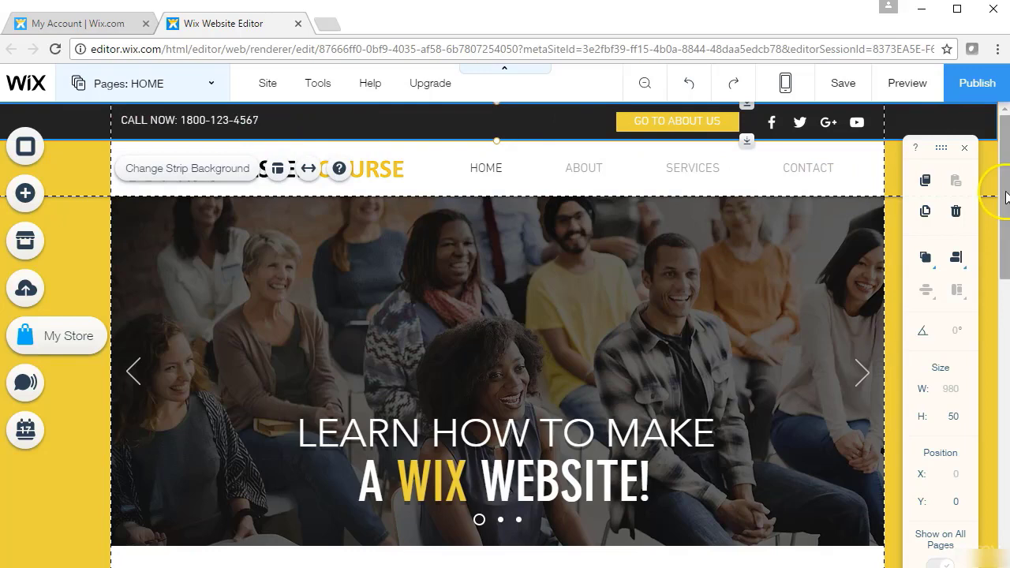
drag(1007, 198, 979, 479)
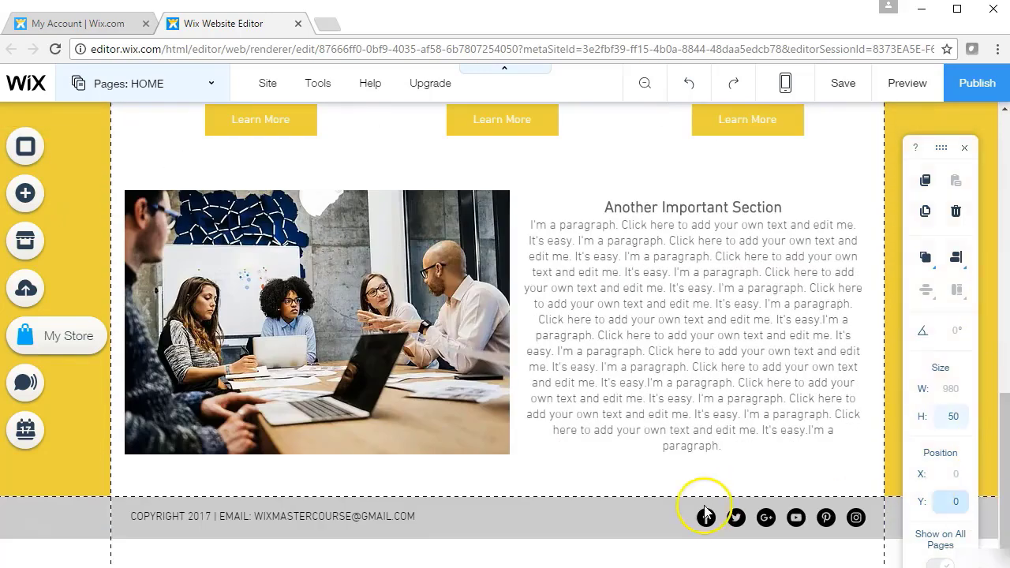
click(614, 510)
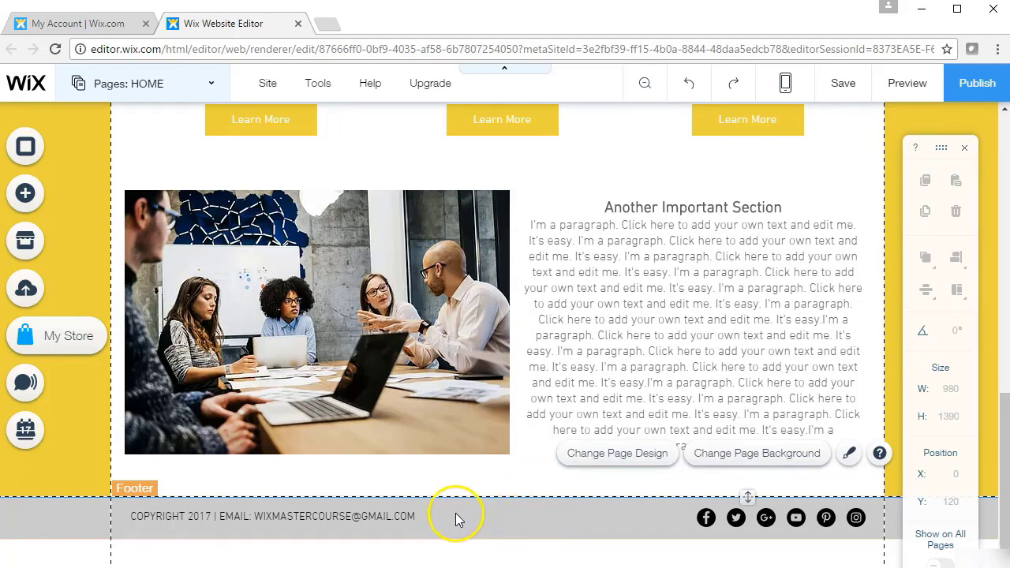
click(416, 514)
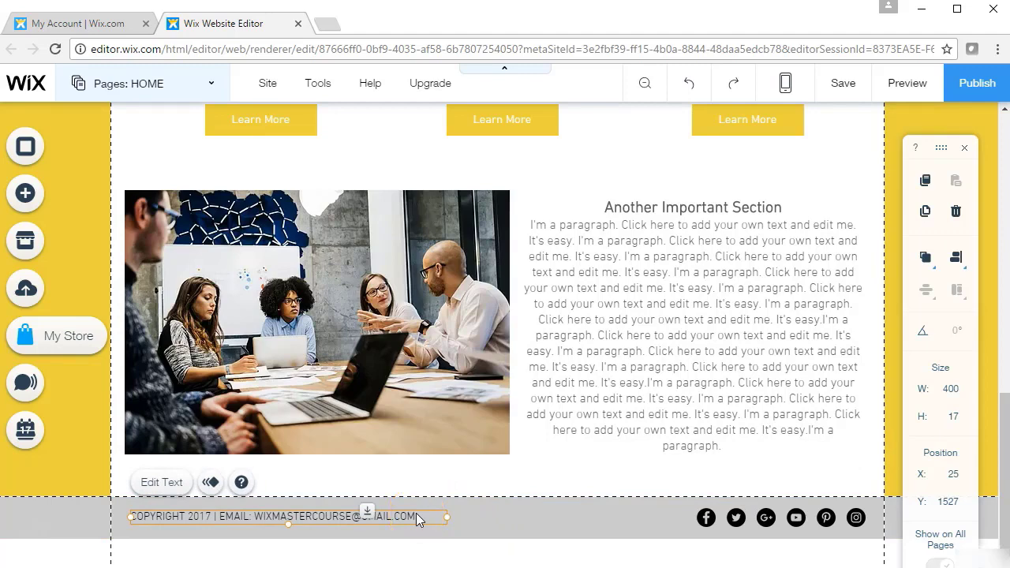
click(598, 514)
click(748, 507)
click(589, 521)
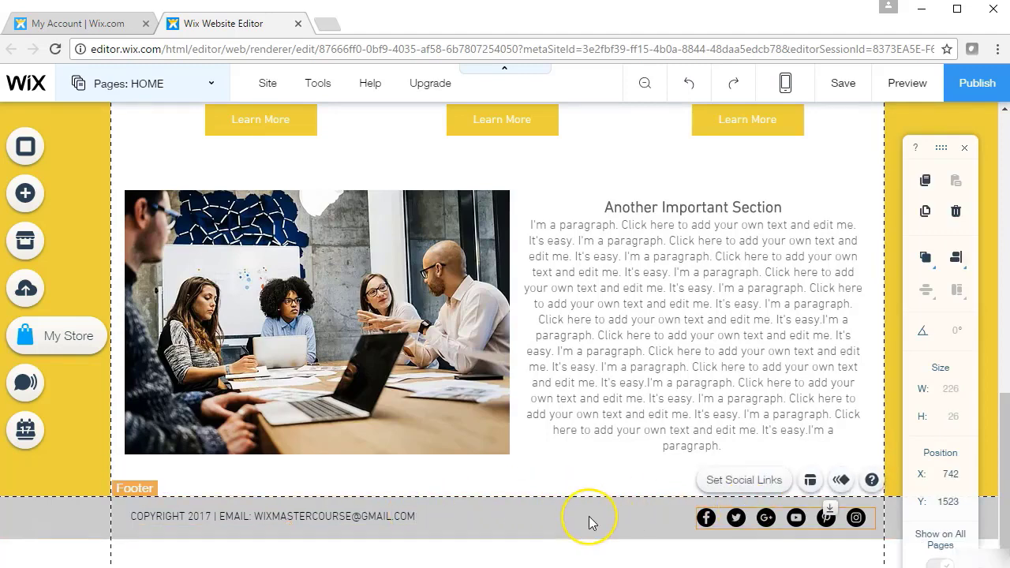